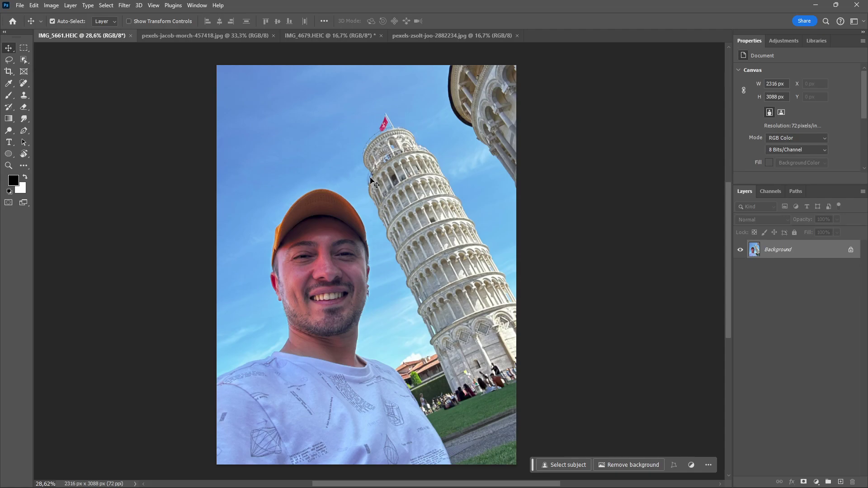
# Open the Pisa selfie in the Camera Raw Filter with the Lens Blur panel expanded.
pyautogui.click(124, 5)
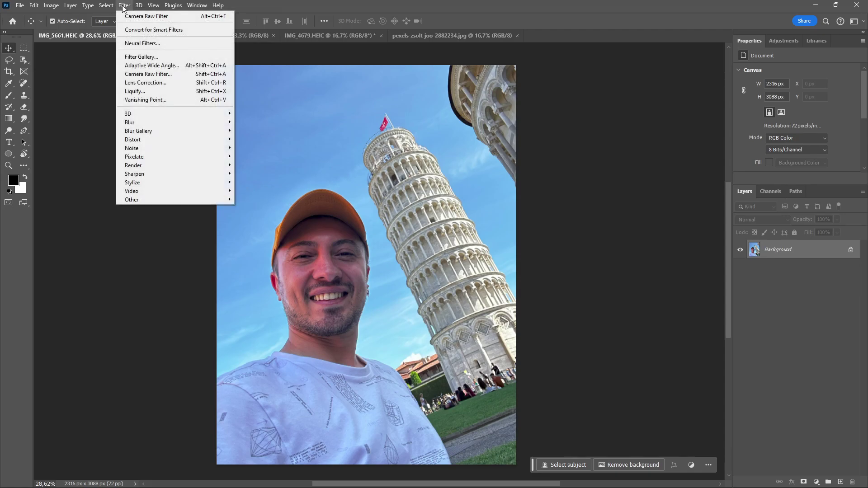
pyautogui.click(145, 74)
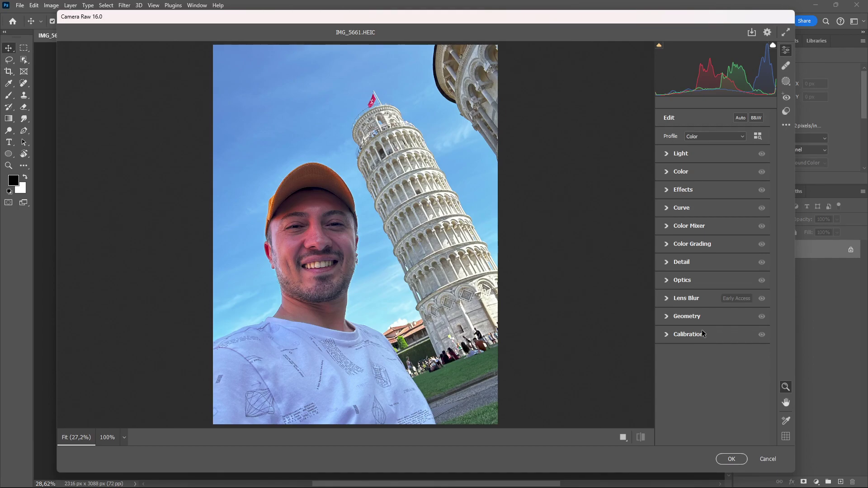
pyautogui.click(667, 299)
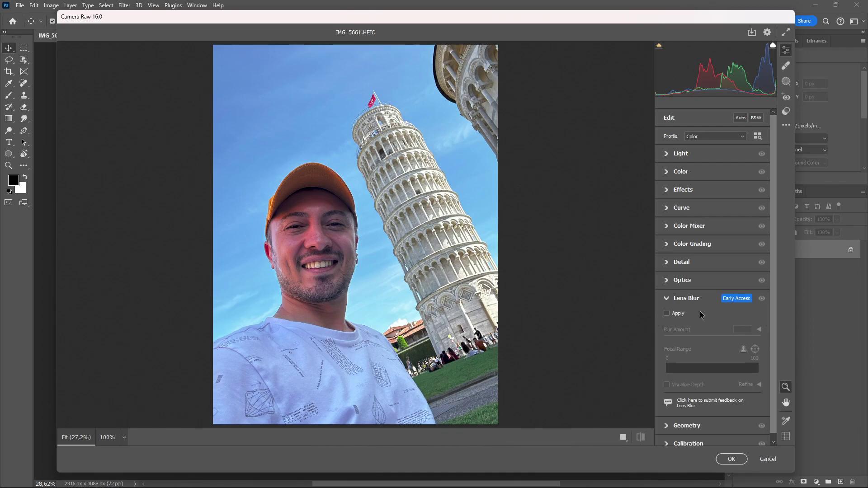
# Enable Lens Blur on the Pisa selfie and set Blur Amount to 100.
pyautogui.click(675, 314)
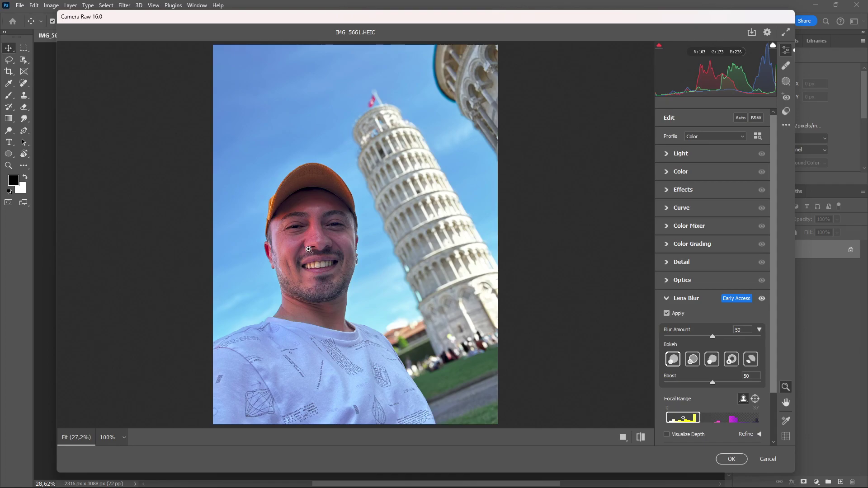
pyautogui.moveTo(712, 338)
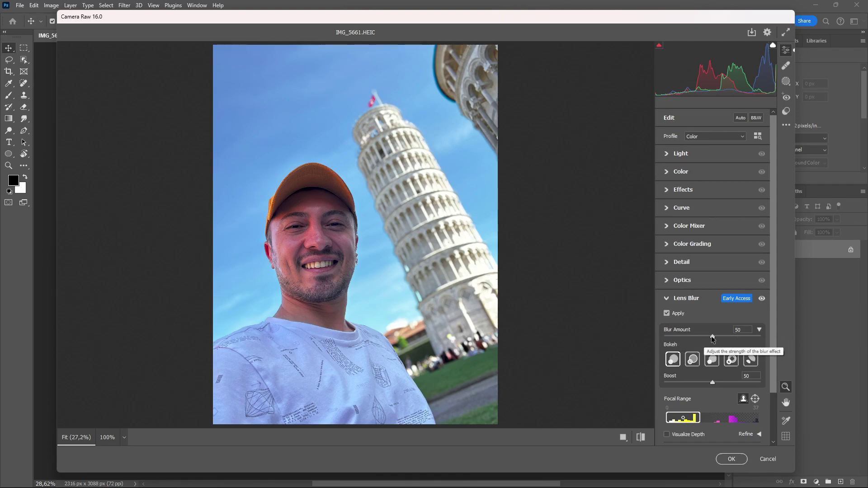
pyautogui.moveTo(712, 337)
pyautogui.mouseDown()
pyautogui.moveTo(735, 337)
pyautogui.moveTo(697, 336)
pyautogui.moveTo(726, 337)
pyautogui.mouseUp()
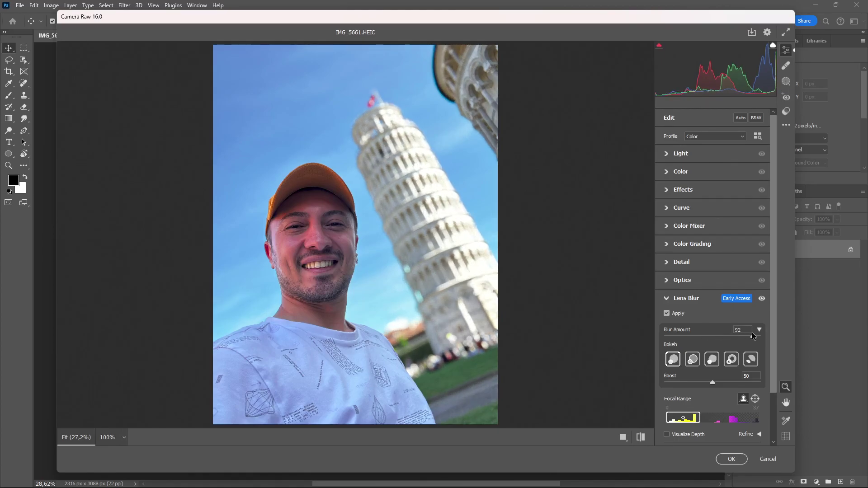
pyautogui.moveTo(725, 337); pyautogui.dragTo(756, 336)
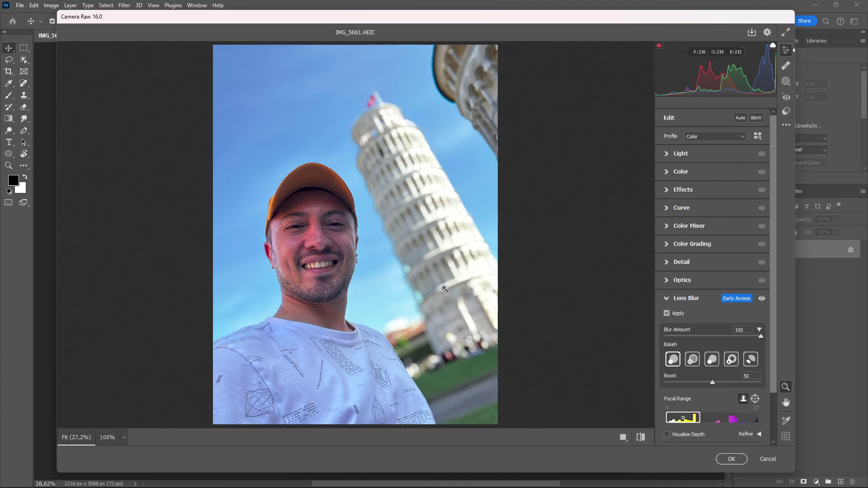
pyautogui.click(692, 360)
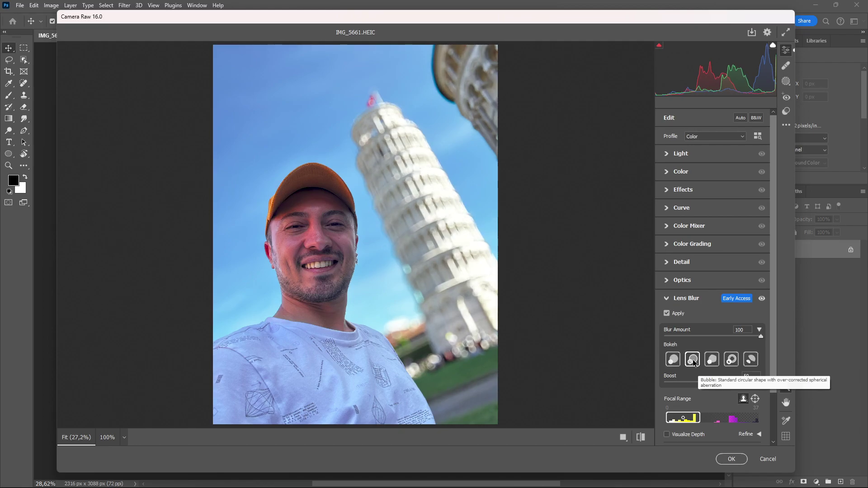
pyautogui.click(713, 361)
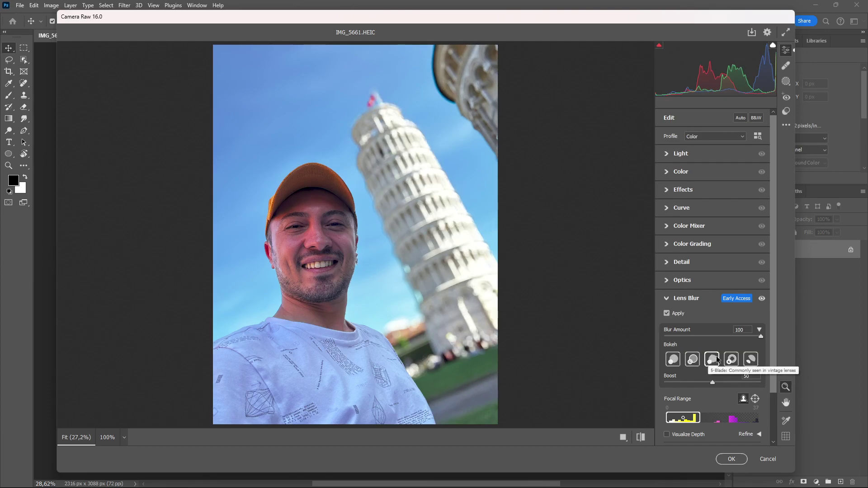
pyautogui.click(731, 360)
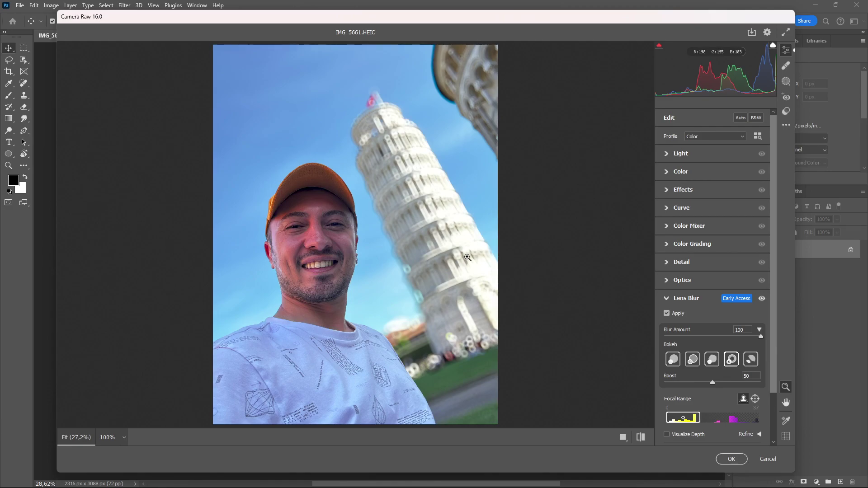
pyautogui.click(749, 359)
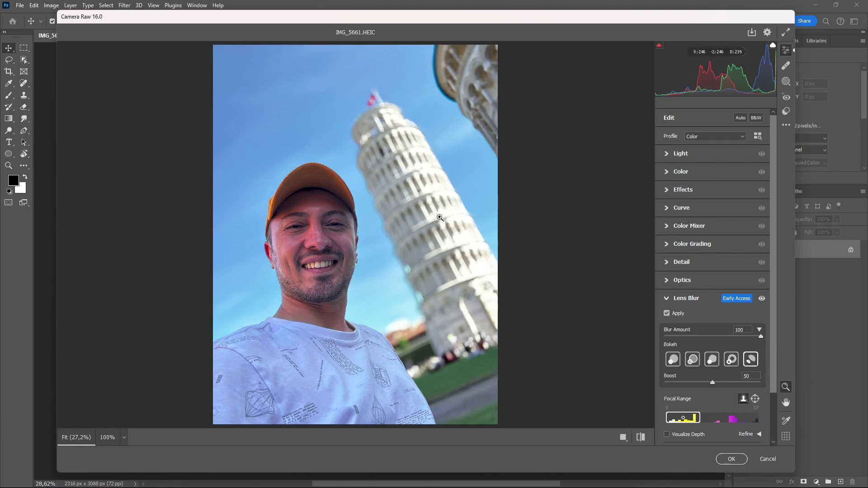
pyautogui.click(673, 360)
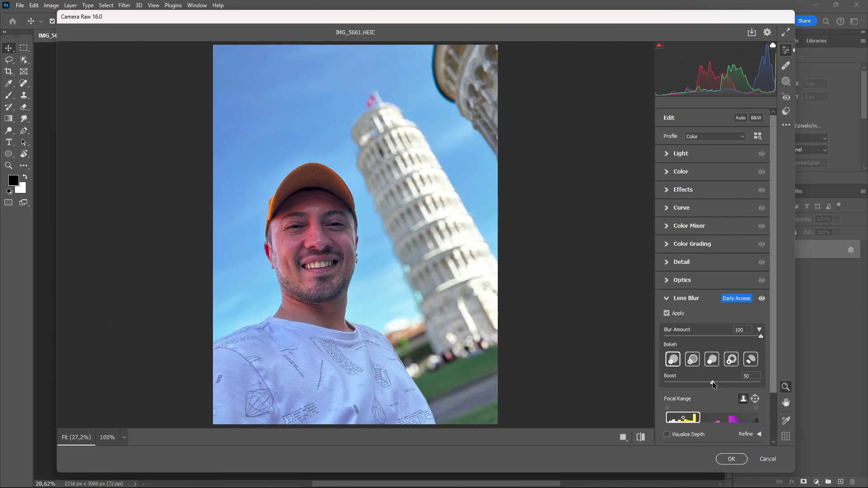
pyautogui.moveTo(713, 382); pyautogui.dragTo(760, 383)
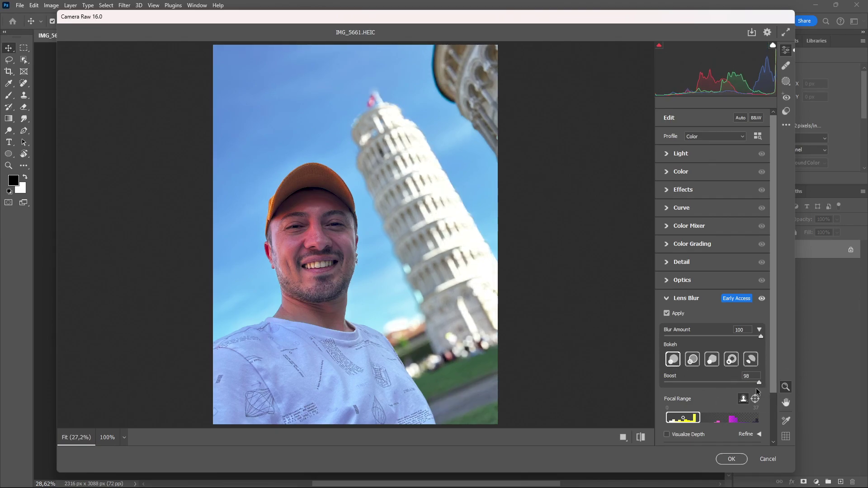
pyautogui.click(709, 384)
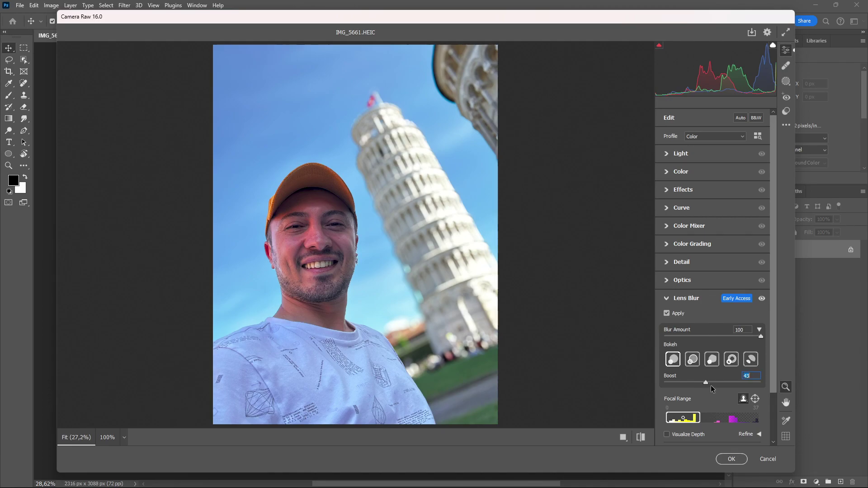
pyautogui.doubleClick(709, 386)
pyautogui.scroll(-2, 695, 344)
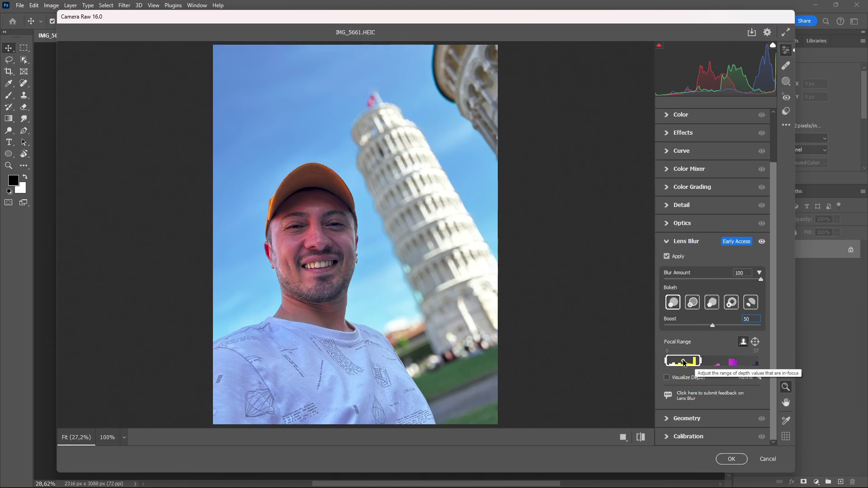
pyautogui.moveTo(684, 363); pyautogui.dragTo(762, 365)
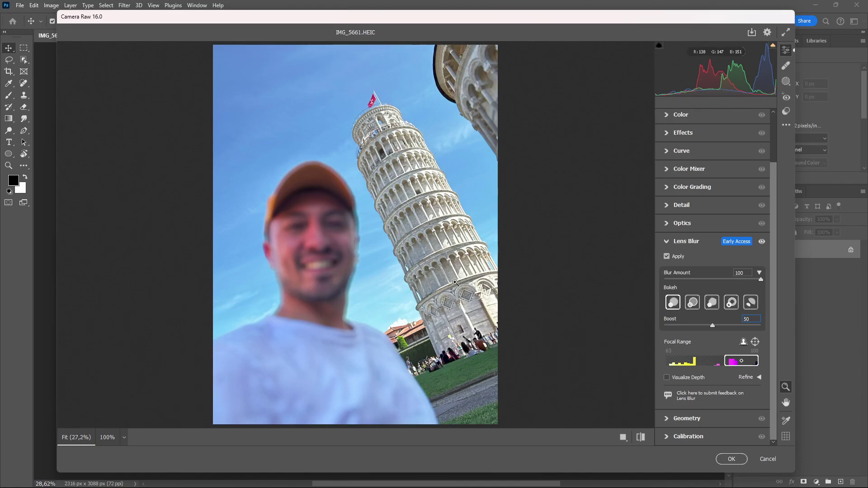
pyautogui.moveTo(744, 362); pyautogui.dragTo(676, 363)
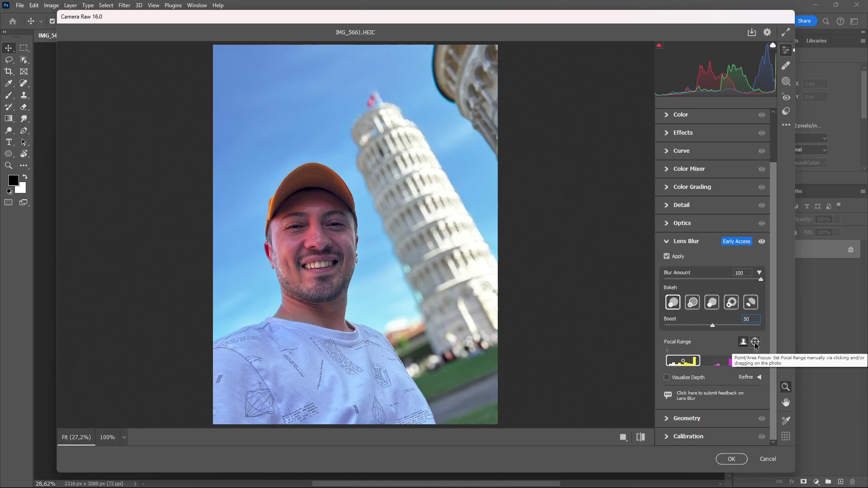
# Move the Lens Blur focus point from the face to the leaning tower, then expand Refine.
pyautogui.click(755, 344)
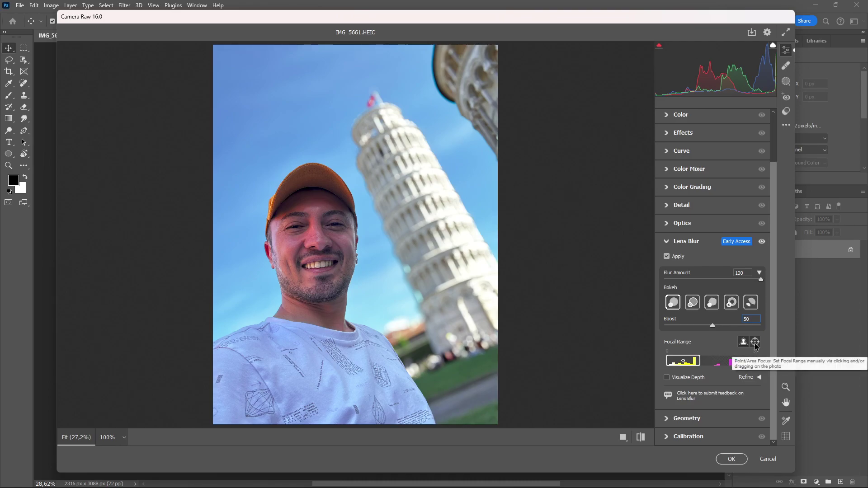
pyautogui.click(312, 236)
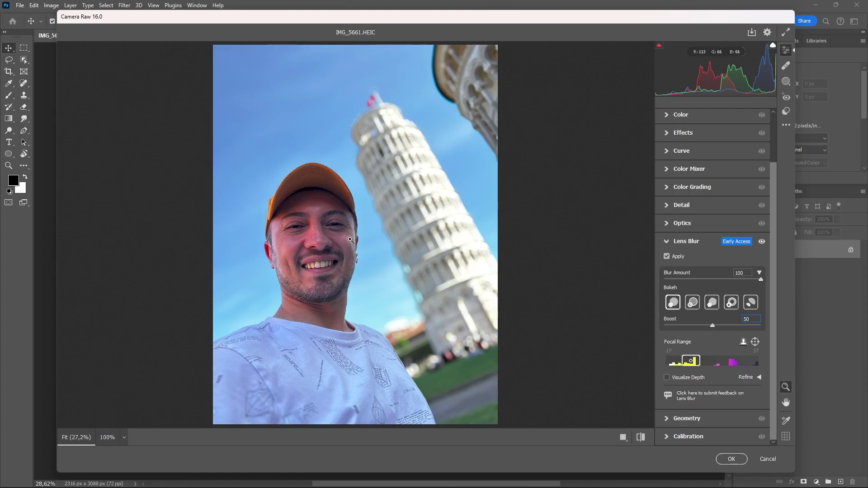
pyautogui.click(755, 342)
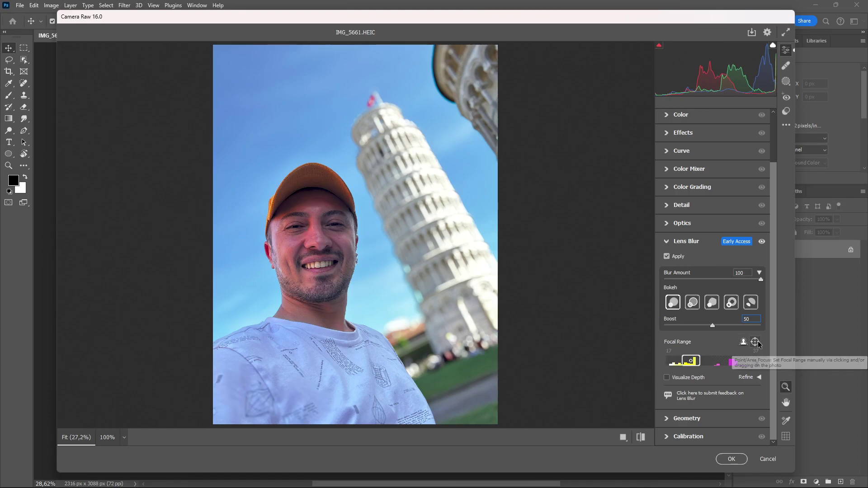
pyautogui.click(411, 157)
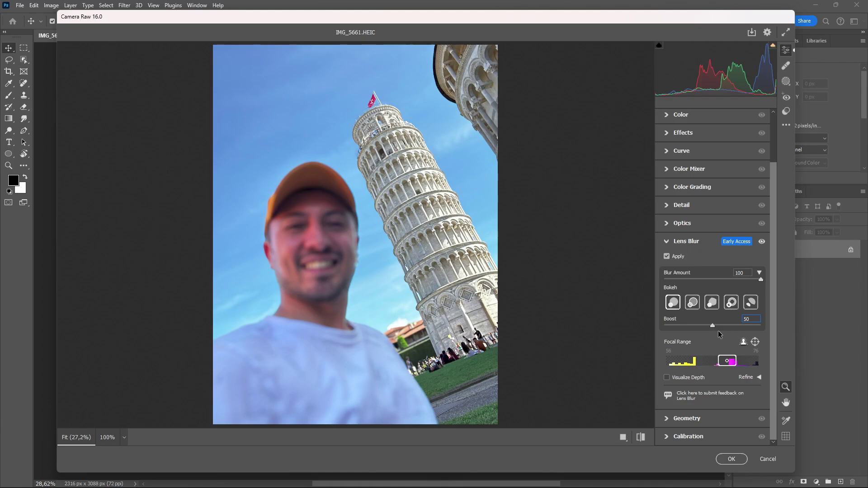
pyautogui.click(760, 377)
pyautogui.scroll(-2, 712, 348)
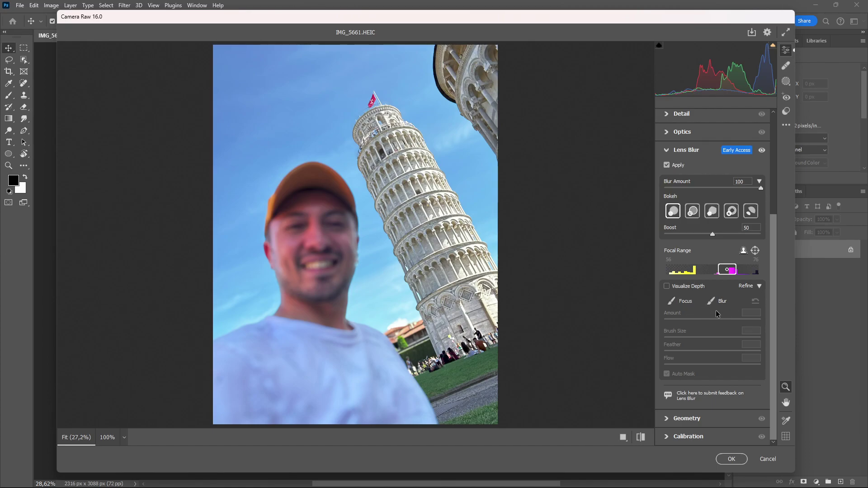
# With the depth map shown, paint focus over the face and blur at the neck edge.
pyautogui.click(689, 291)
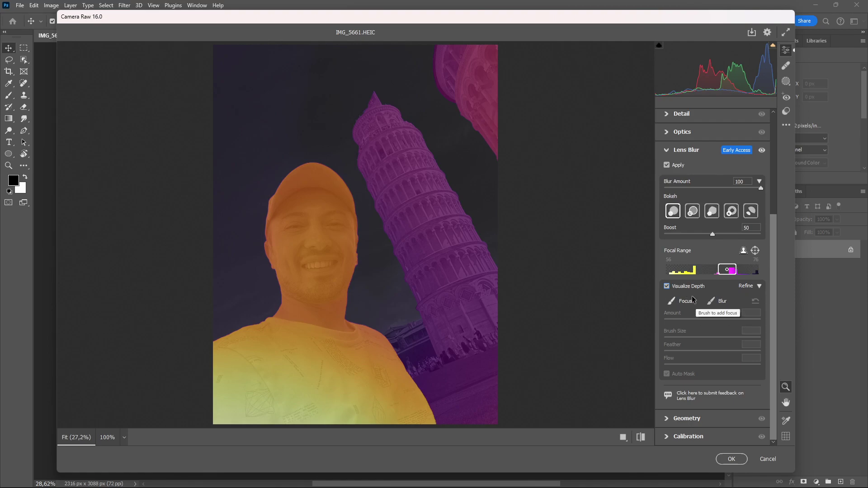
pyautogui.click(682, 302)
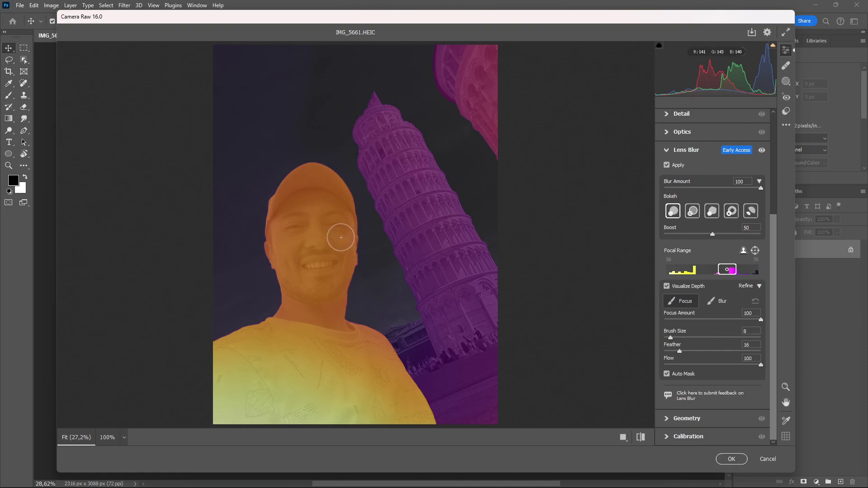
pyautogui.moveTo(344, 234)
pyautogui.mouseDown()
pyautogui.moveTo(311, 194)
pyautogui.moveTo(301, 238)
pyautogui.moveTo(333, 244)
pyautogui.moveTo(290, 367)
pyautogui.moveTo(221, 394)
pyautogui.moveTo(252, 422)
pyautogui.moveTo(426, 431)
pyautogui.moveTo(413, 413)
pyautogui.moveTo(310, 355)
pyautogui.moveTo(302, 297)
pyautogui.moveTo(285, 289)
pyautogui.mouseUp()
pyautogui.click(718, 301)
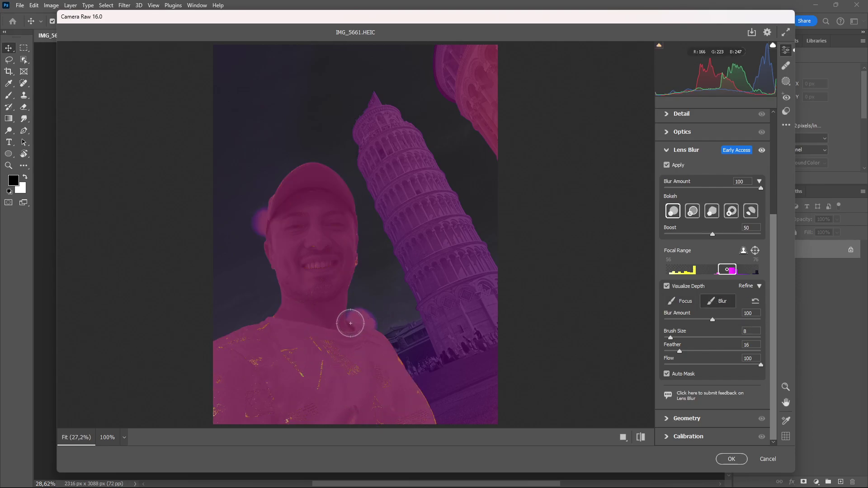
pyautogui.moveTo(374, 324); pyautogui.dragTo(391, 322)
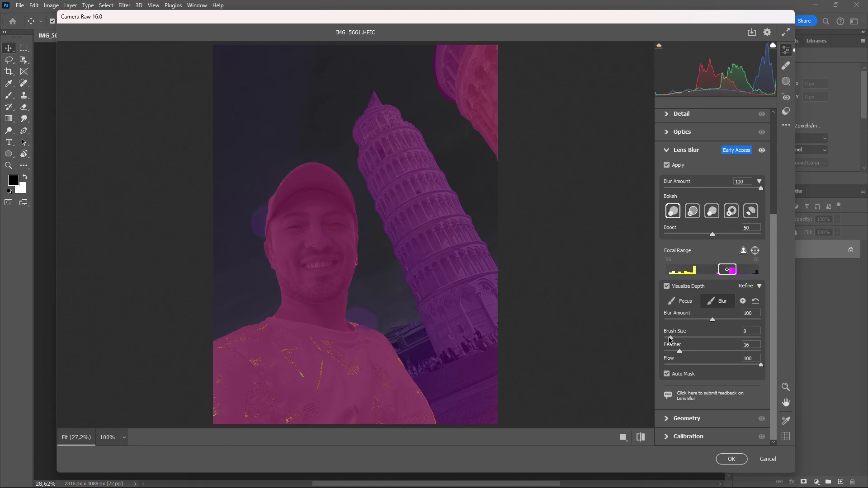
# Set refine brush size to 5, turn off Visualize Depth, and view the tower at 100%.
pyautogui.moveTo(670, 337); pyautogui.dragTo(676, 338)
pyautogui.moveTo(676, 338); pyautogui.dragTo(669, 338)
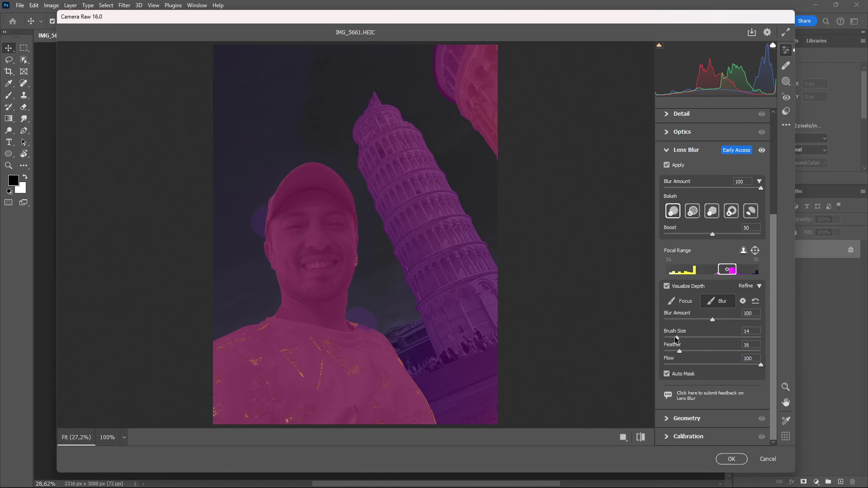
pyautogui.click(667, 286)
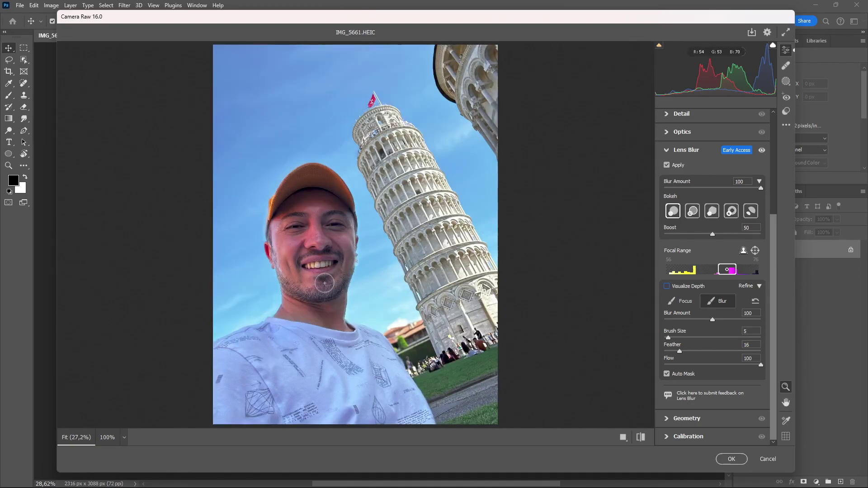
pyautogui.click(667, 286)
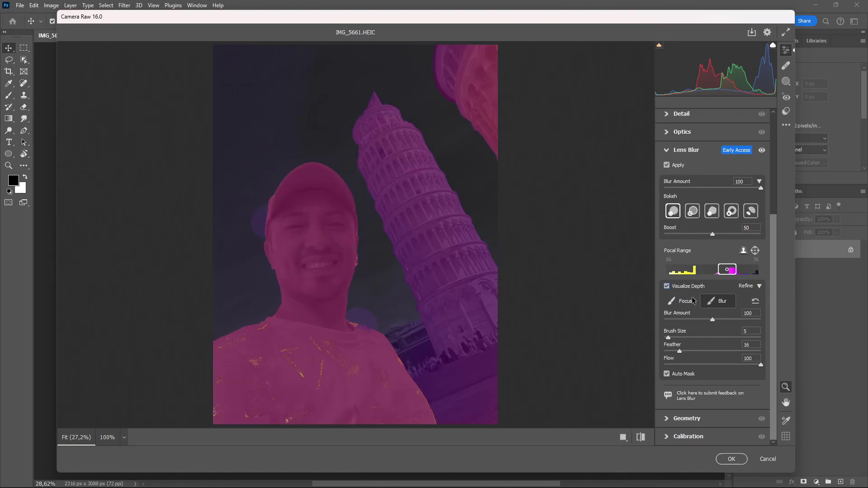
pyautogui.click(667, 286)
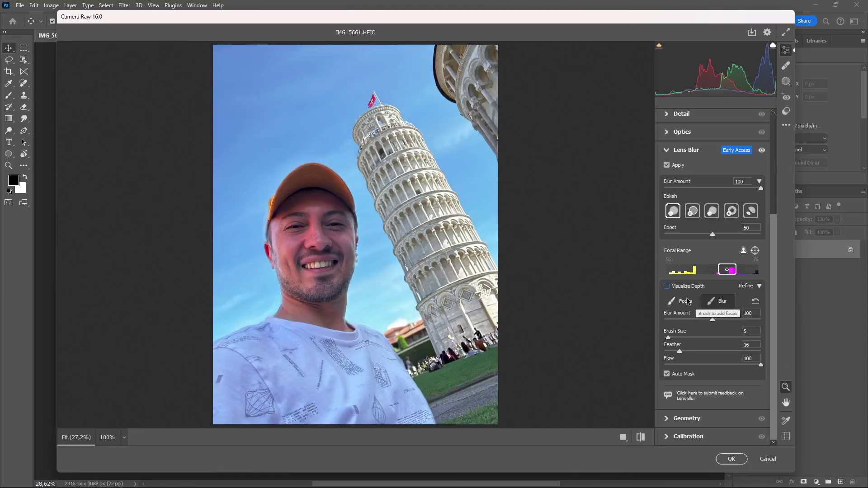
pyautogui.click(711, 302)
pyautogui.click(390, 161)
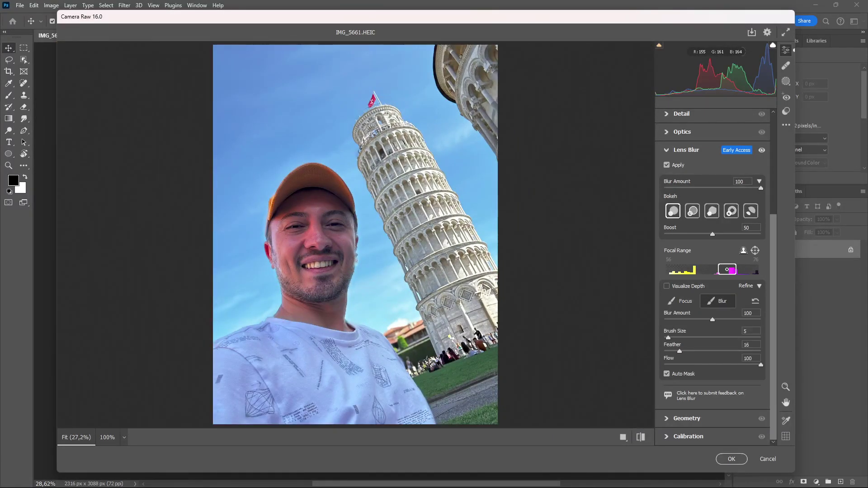
# Paint Blur brush strokes along the tower's length, both edges and its top.
pyautogui.moveTo(414, 212)
pyautogui.mouseDown()
pyautogui.moveTo(373, 108)
pyautogui.moveTo(388, 107)
pyautogui.mouseUp()
pyautogui.moveTo(424, 168); pyautogui.dragTo(489, 325)
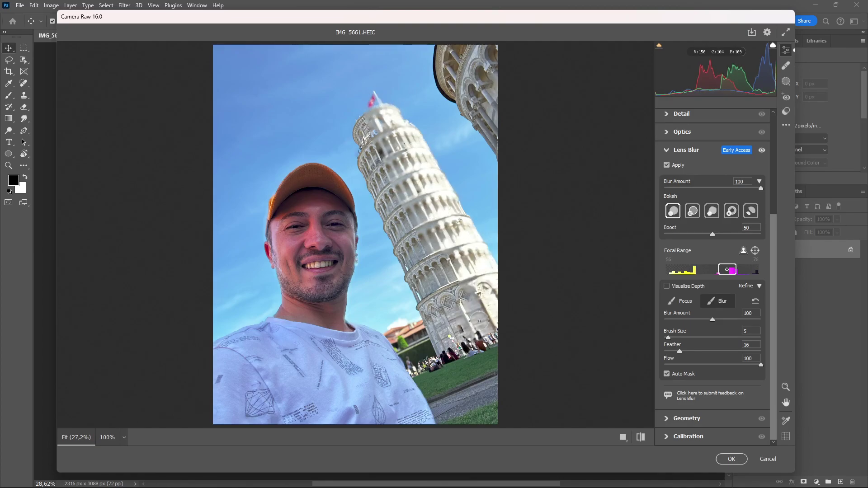
pyautogui.moveTo(470, 339)
pyautogui.mouseDown()
pyautogui.moveTo(370, 173)
pyautogui.moveTo(461, 270)
pyautogui.mouseUp()
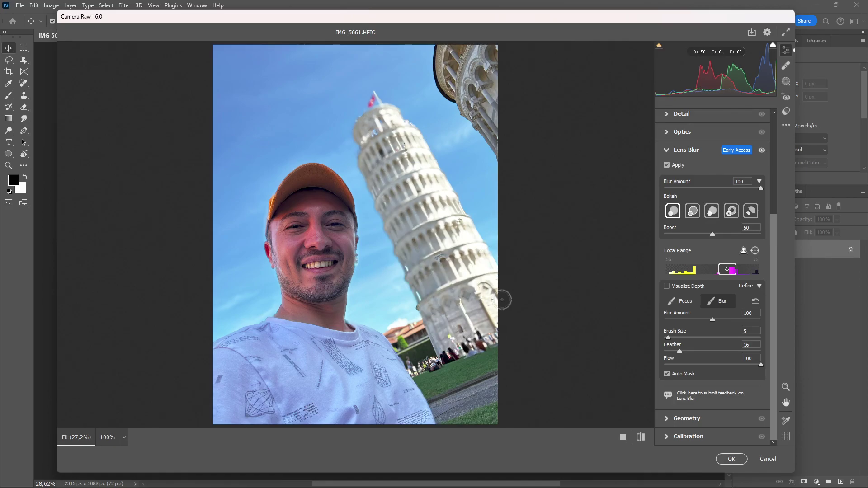
pyautogui.moveTo(387, 113); pyautogui.dragTo(398, 161)
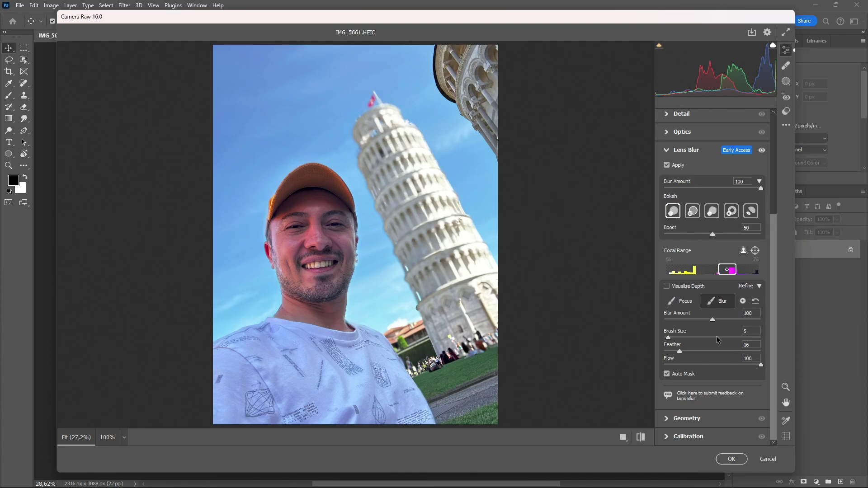
# Clear the painted refinements and cancel Camera Raw, discarding all changes.
pyautogui.click(756, 301)
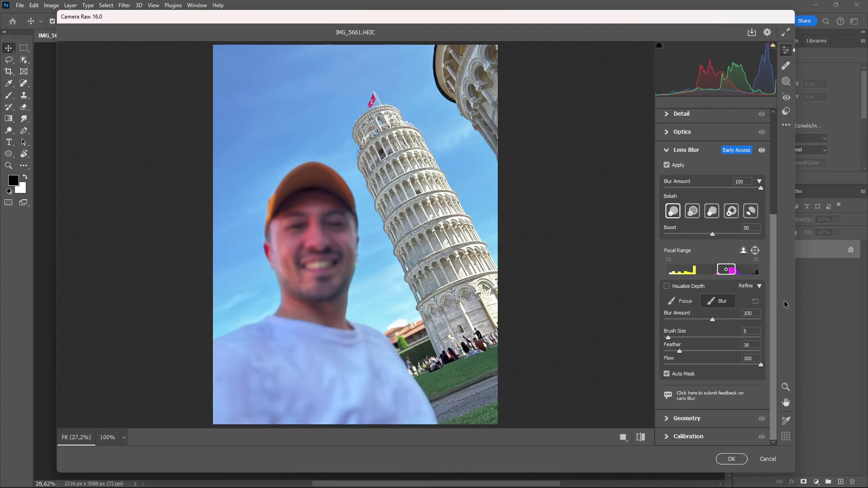
pyautogui.click(768, 459)
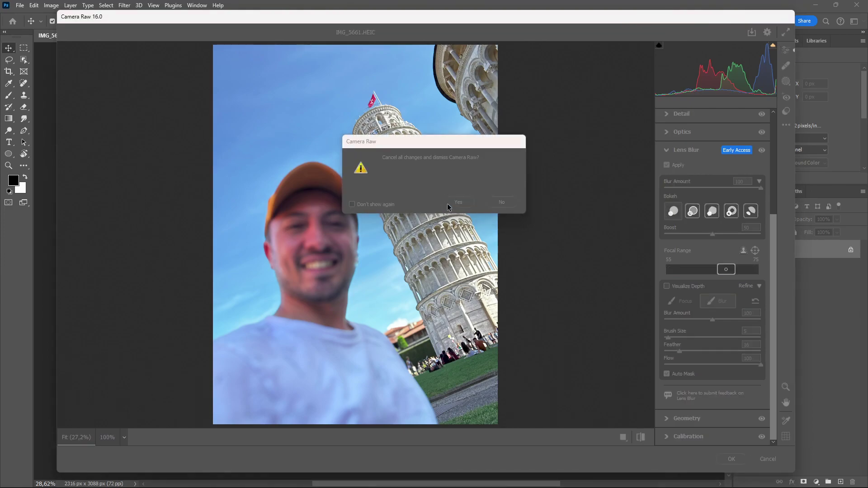
pyautogui.click(448, 203)
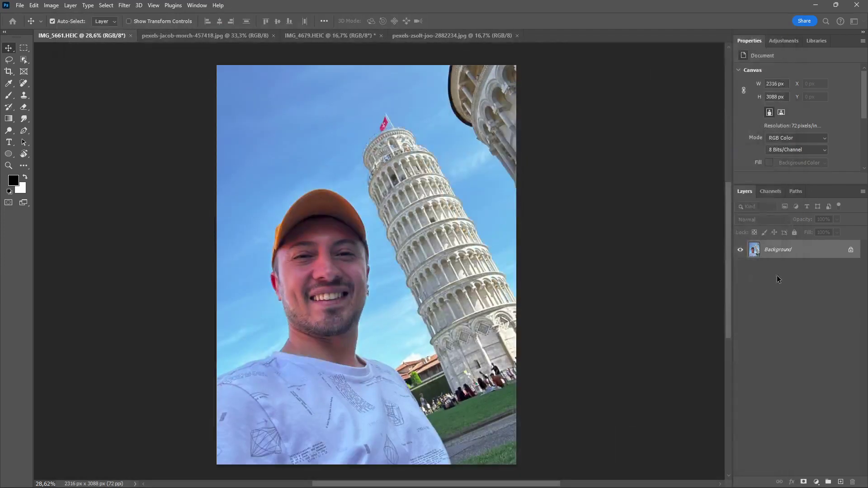
# Reapply Camera Raw Lens Blur to the Pisa layer at about 91 with Ring bokeh.
pyautogui.click(124, 5)
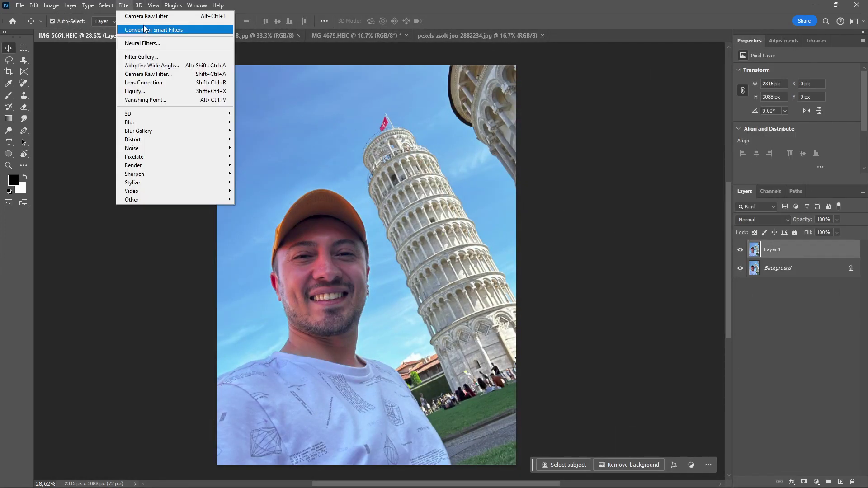
pyautogui.click(158, 75)
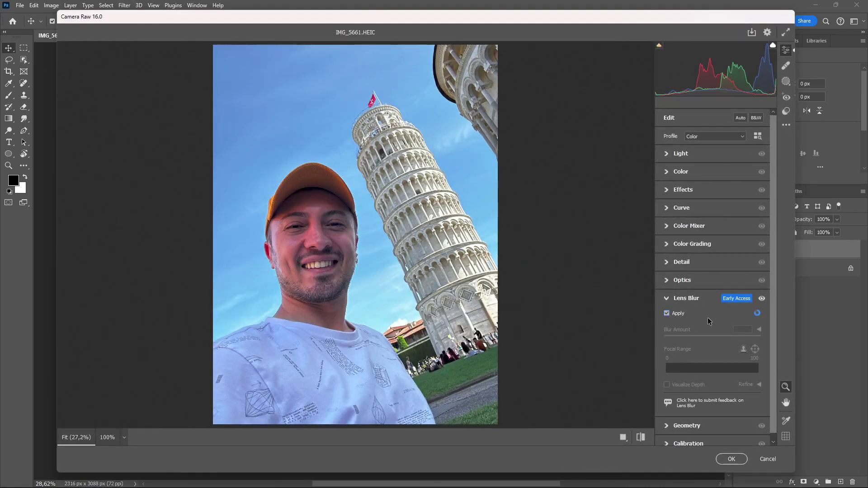
pyautogui.moveTo(712, 336); pyautogui.dragTo(716, 335)
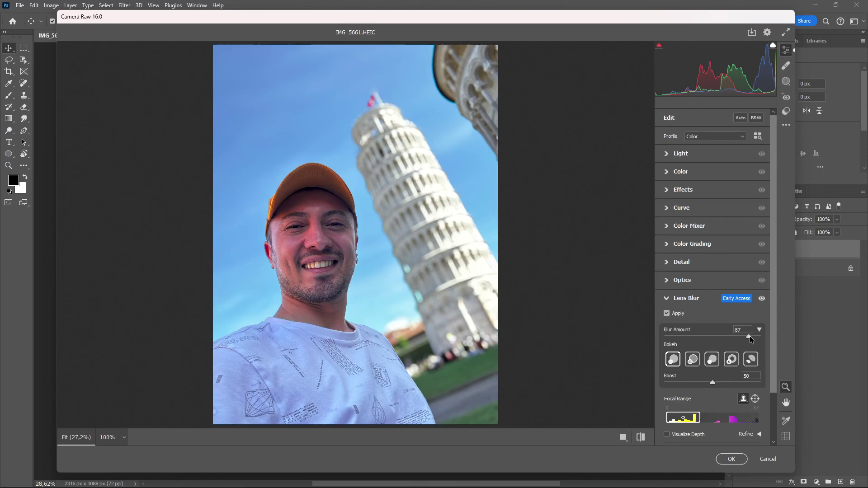
pyautogui.moveTo(750, 337); pyautogui.dragTo(754, 336)
pyautogui.click(730, 359)
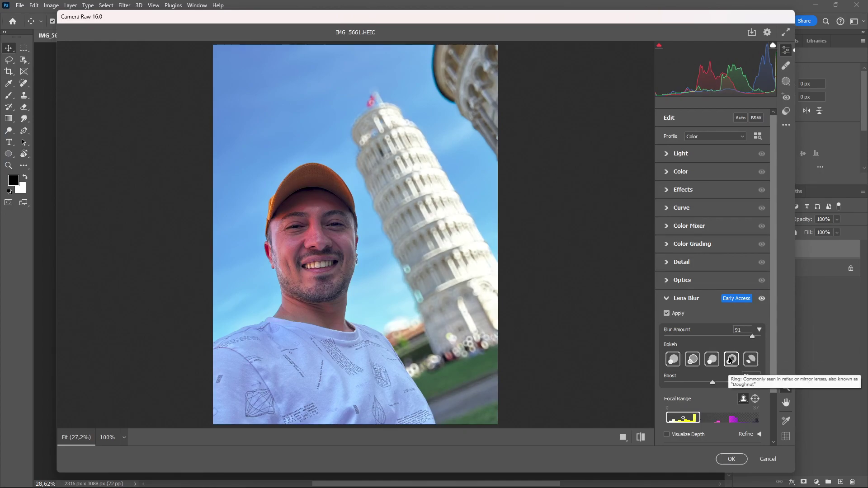
pyautogui.click(731, 459)
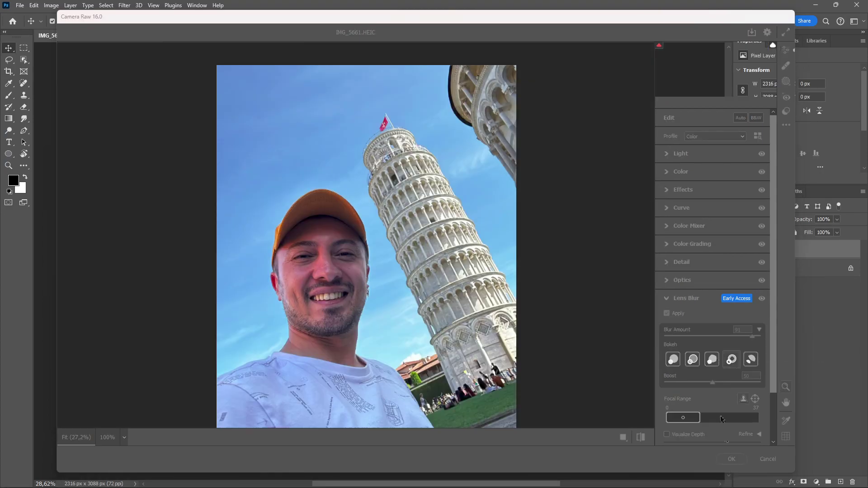
# Compare Layer 1 with and without the blur, then switch to the yellow Mini photo.
pyautogui.click(740, 252)
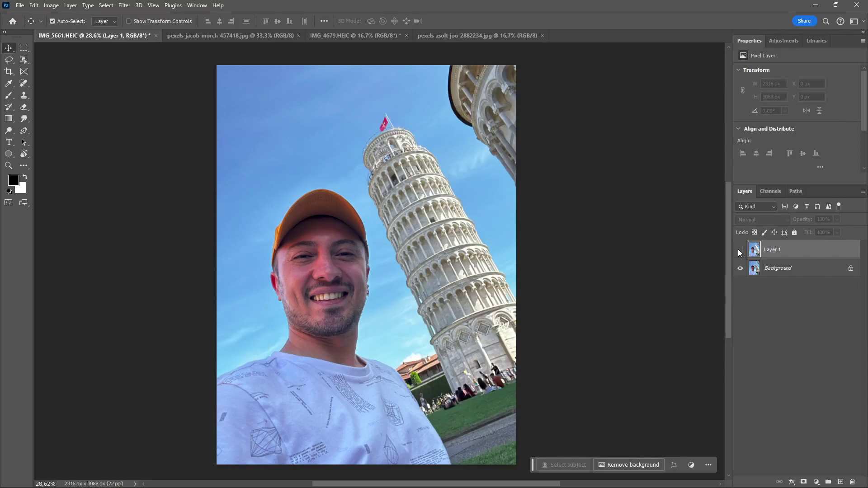
pyautogui.click(740, 252)
pyautogui.click(739, 251)
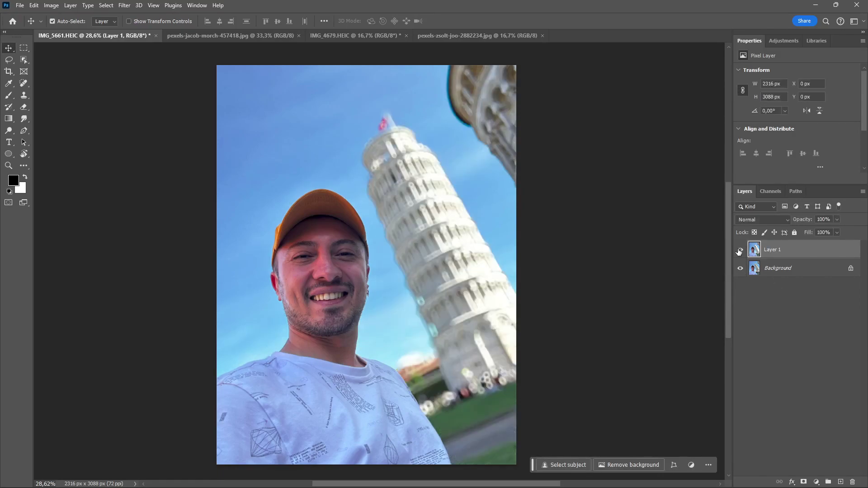
pyautogui.click(202, 36)
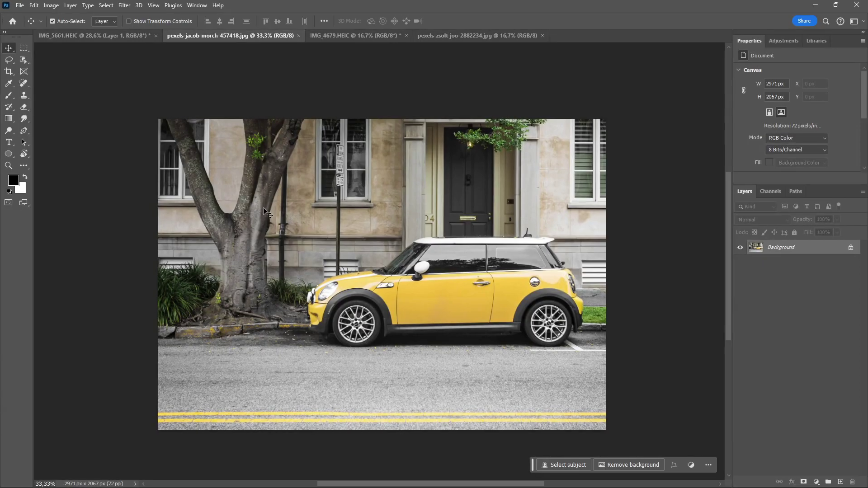
# Apply default Lens Blur (Blur Amount 50, Boost 50) to the yellow Mini in Camera Raw.
pyautogui.click(124, 7)
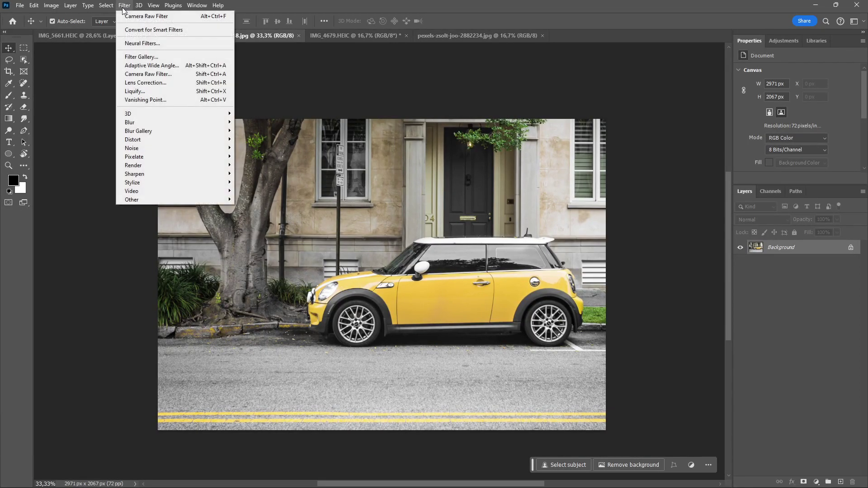
pyautogui.click(164, 75)
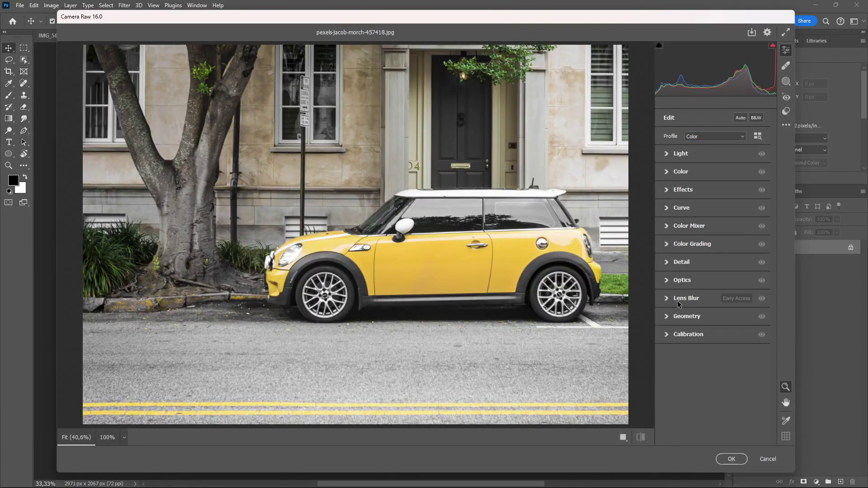
pyautogui.click(678, 300)
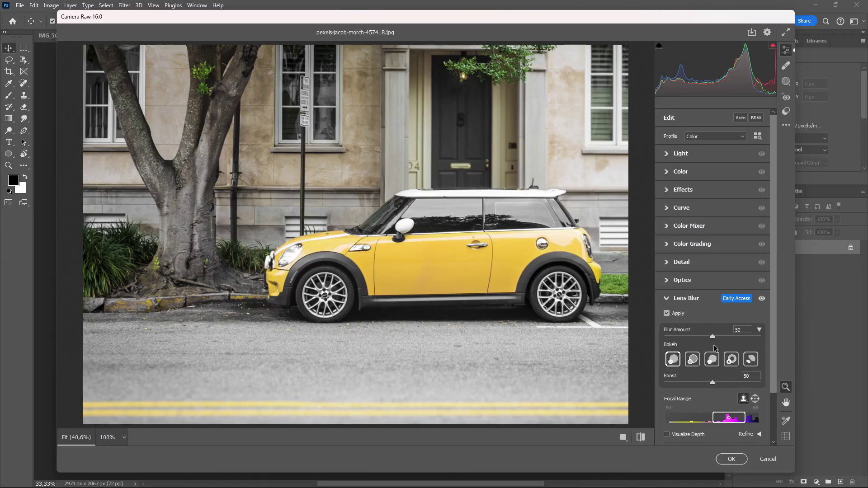
# Set the Mini's Blur Amount to 71 and Focal Range to 38–74, with Refine expanded.
pyautogui.moveTo(715, 336); pyautogui.dragTo(725, 336)
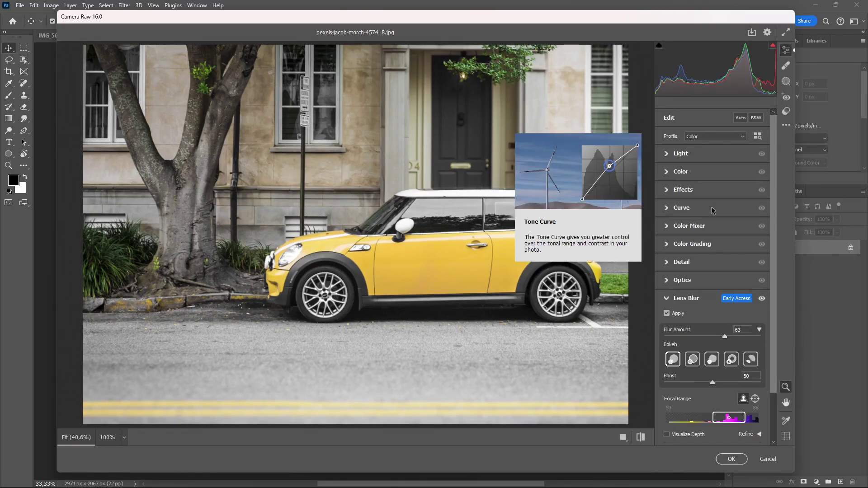
pyautogui.moveTo(725, 337); pyautogui.dragTo(733, 337)
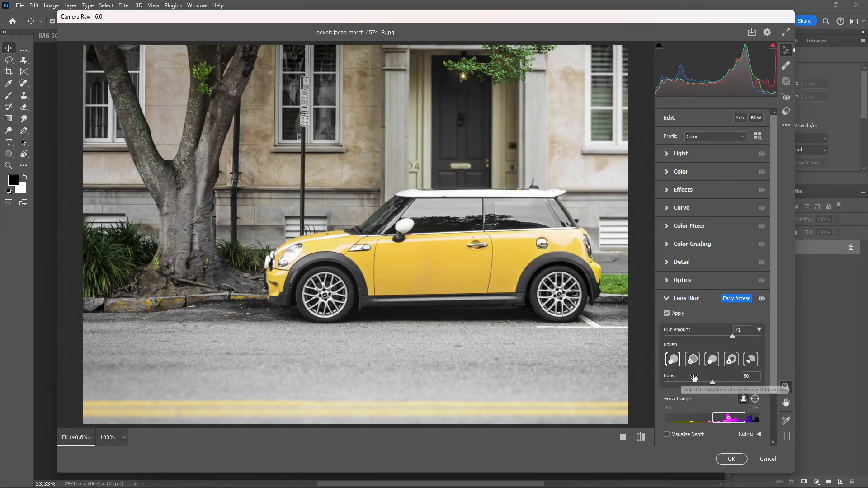
pyautogui.moveTo(709, 417); pyautogui.dragTo(754, 417)
pyautogui.scroll(-2, 754, 407)
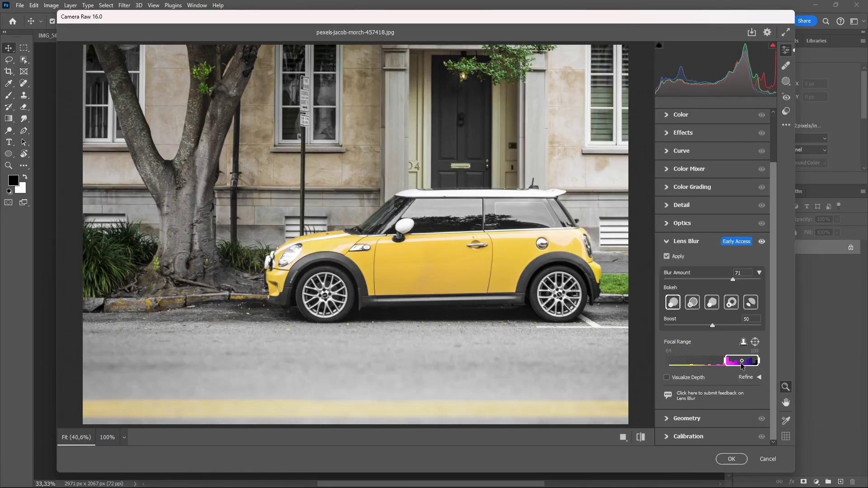
pyautogui.moveTo(742, 362); pyautogui.dragTo(665, 362)
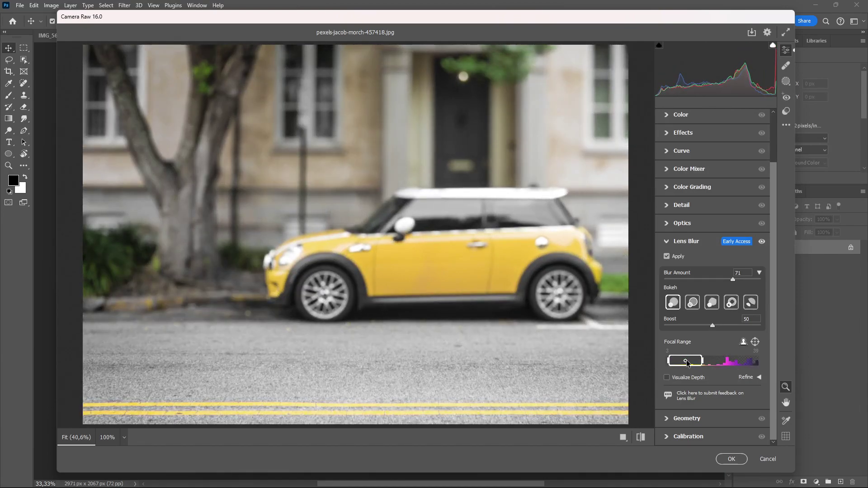
pyautogui.moveTo(683, 361); pyautogui.dragTo(720, 363)
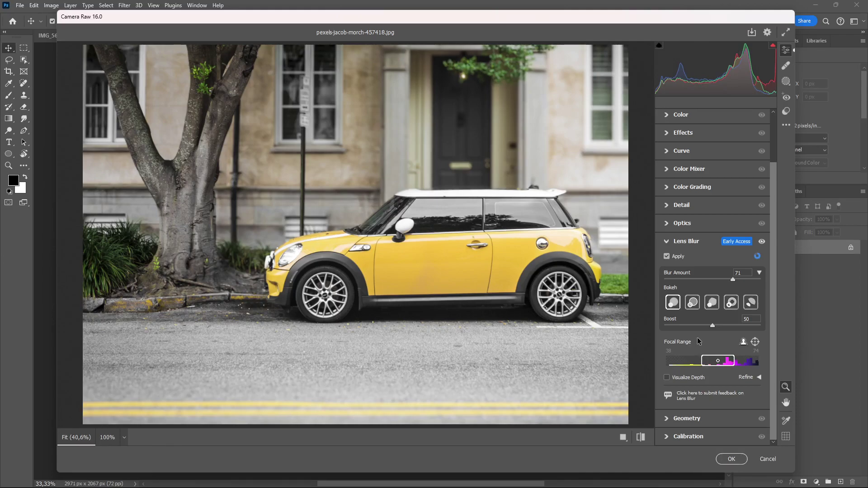
pyautogui.click(759, 378)
# Paint extra blur near the tree base with the Blur refine brush at size 12.
pyautogui.scroll(-2, 696, 344)
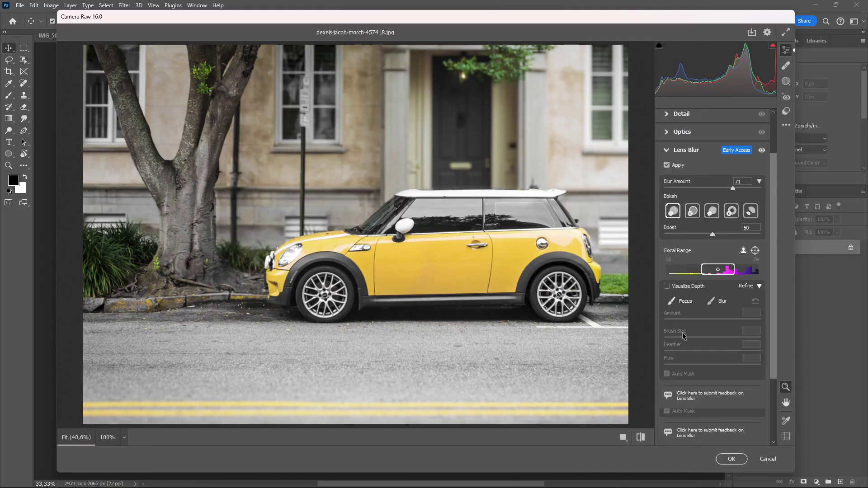
pyautogui.click(720, 302)
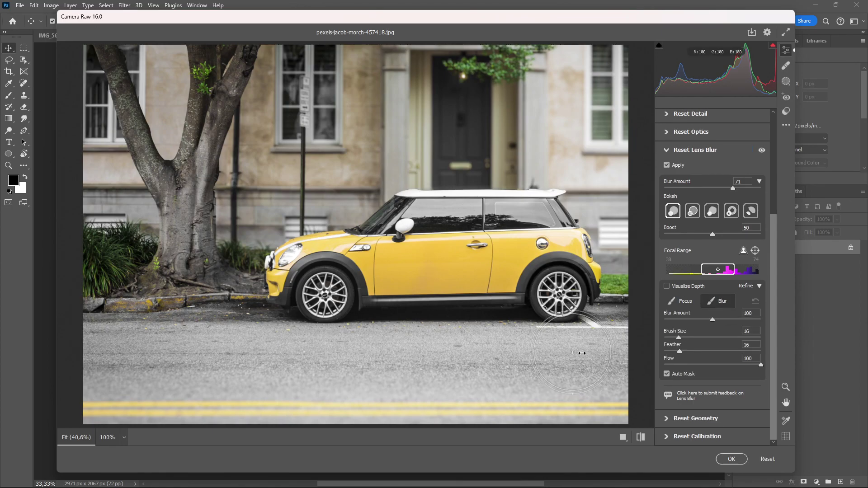
pyautogui.press(']')
pyautogui.press(']')
pyautogui.press(']')
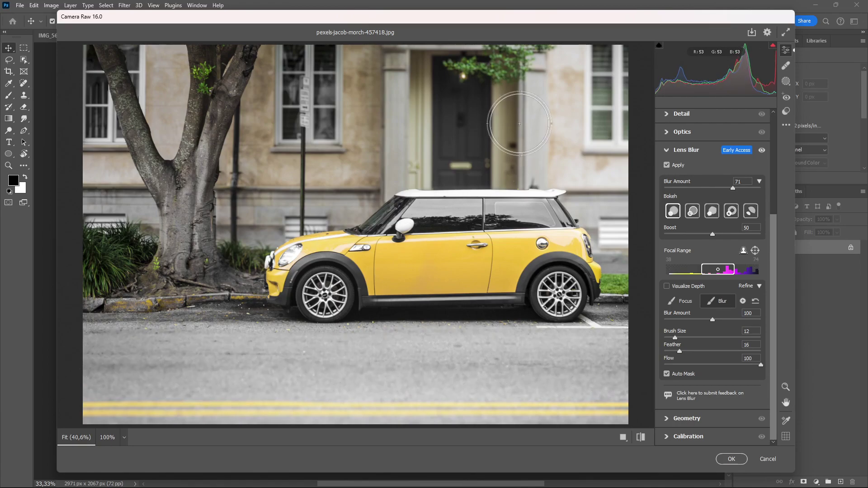
pyautogui.moveTo(193, 262); pyautogui.dragTo(221, 259)
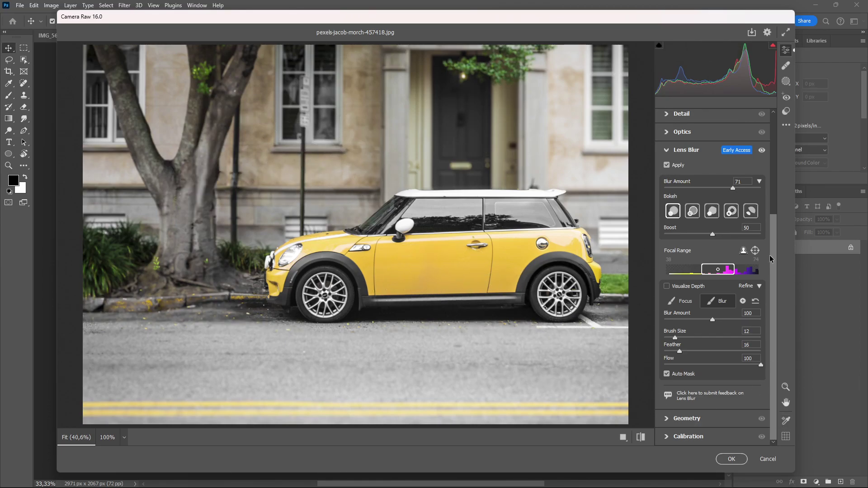
# Compare the Mini photo before and after the lens blur, then accept it with OK.
pyautogui.click(638, 438)
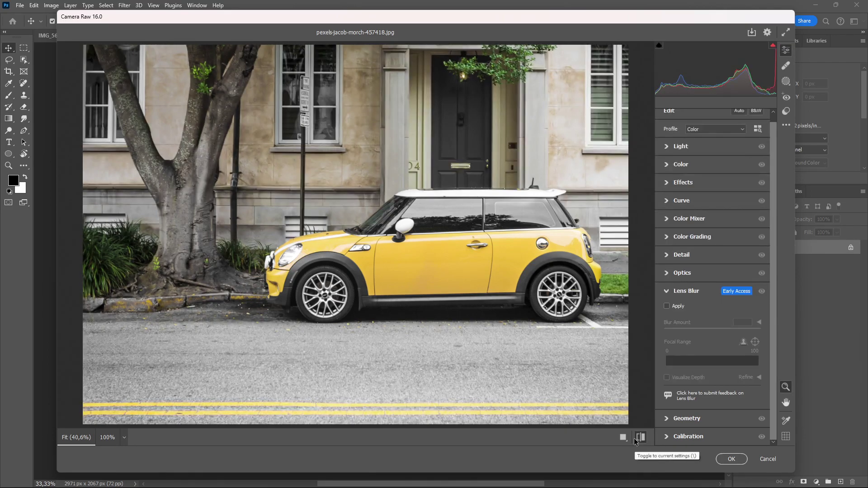
pyautogui.click(639, 438)
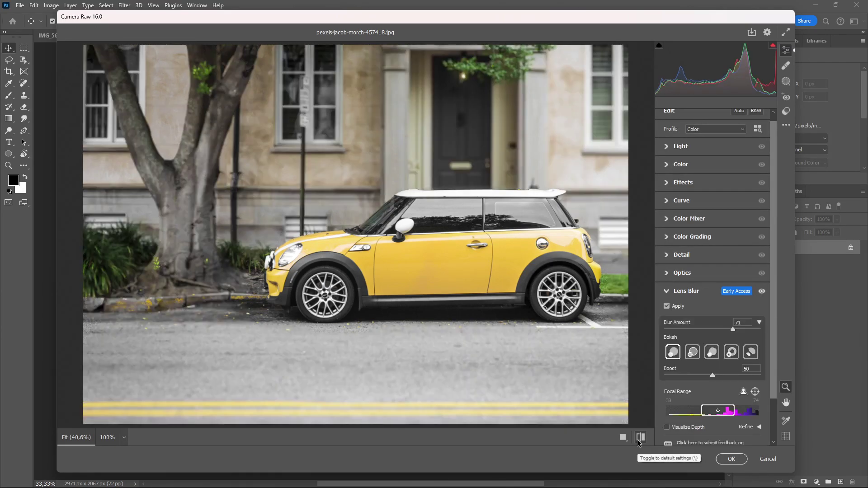
pyautogui.click(639, 438)
pyautogui.click(639, 438)
pyautogui.click(729, 459)
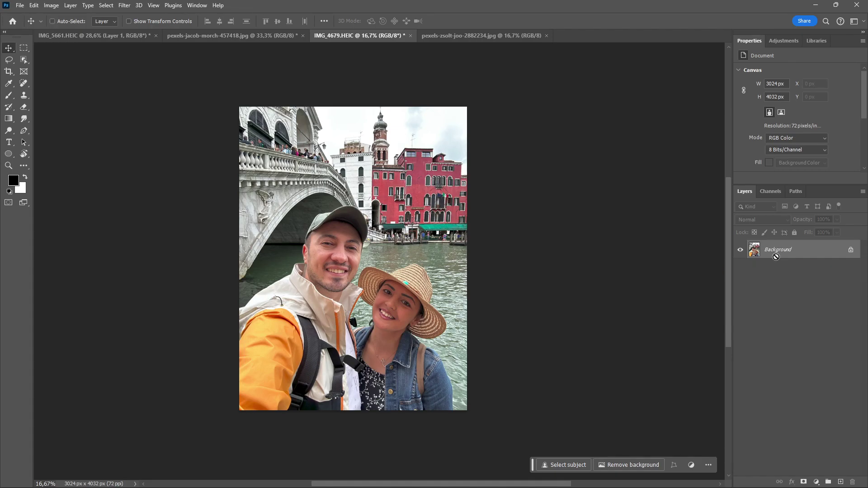
# Duplicate the Venice selfie and give the copy a Bubble-bokeh Camera Raw Lens Blur, then switch to the Jeep photo.
pyautogui.hotkey('ctrl', 'j')
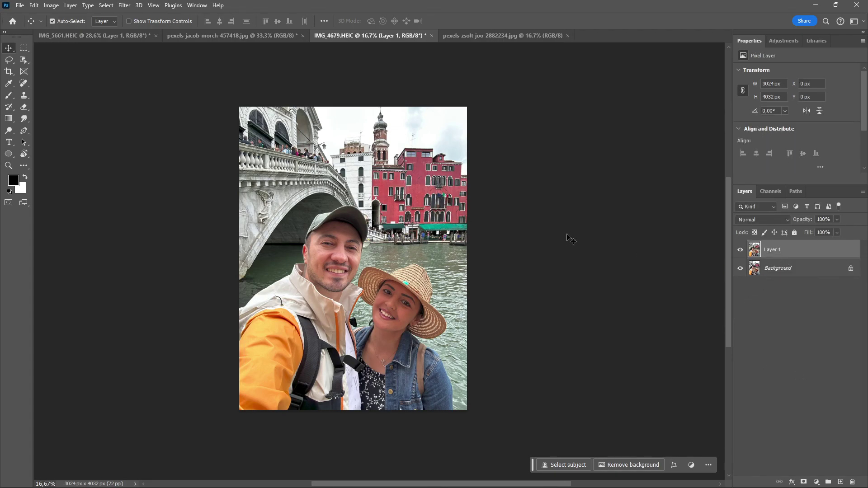
pyautogui.click(124, 5)
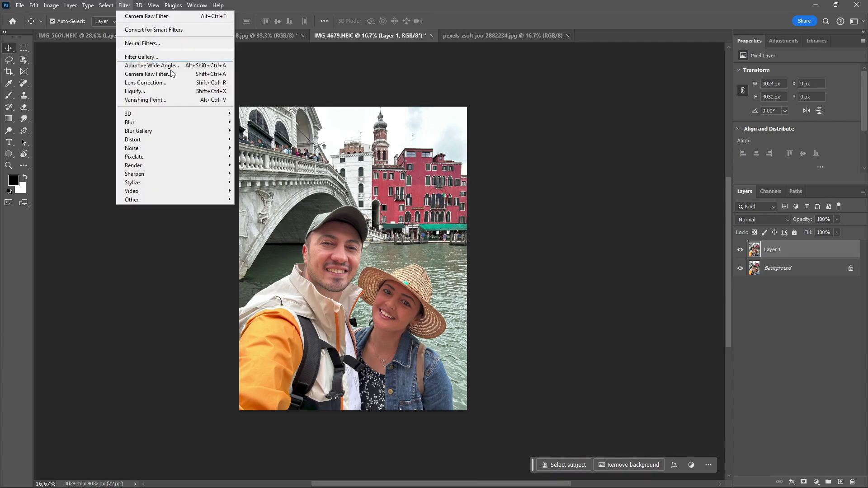
pyautogui.click(170, 86)
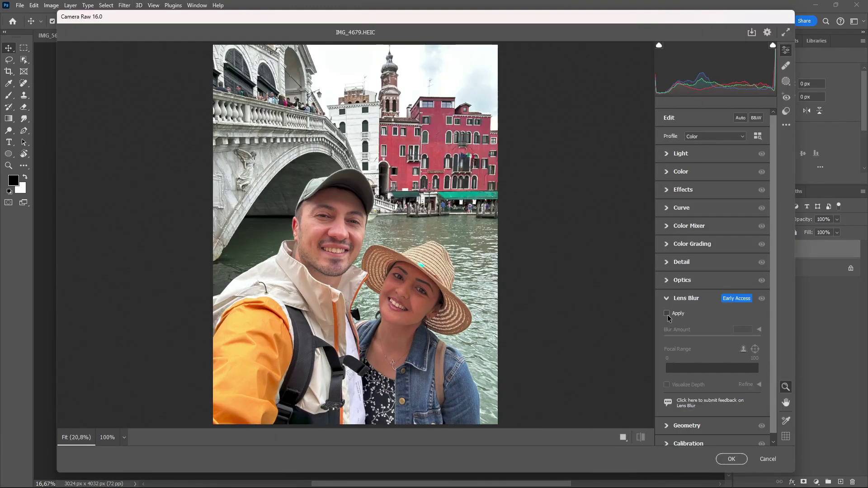
pyautogui.click(667, 313)
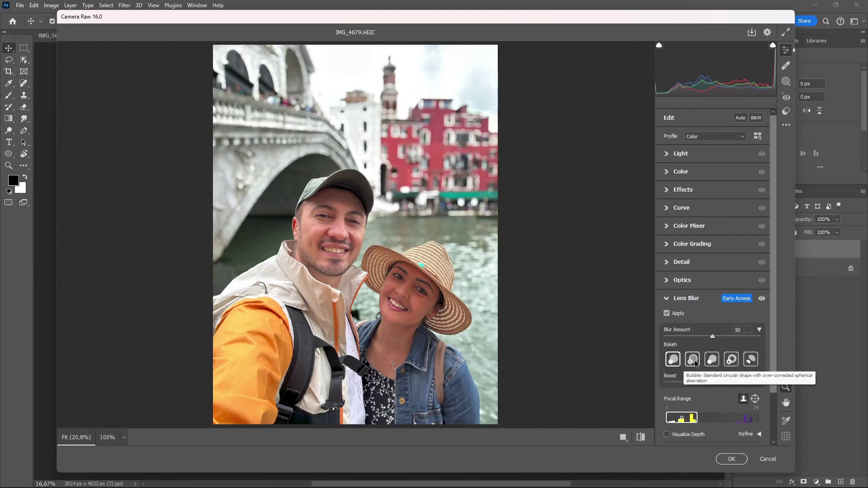
pyautogui.click(693, 361)
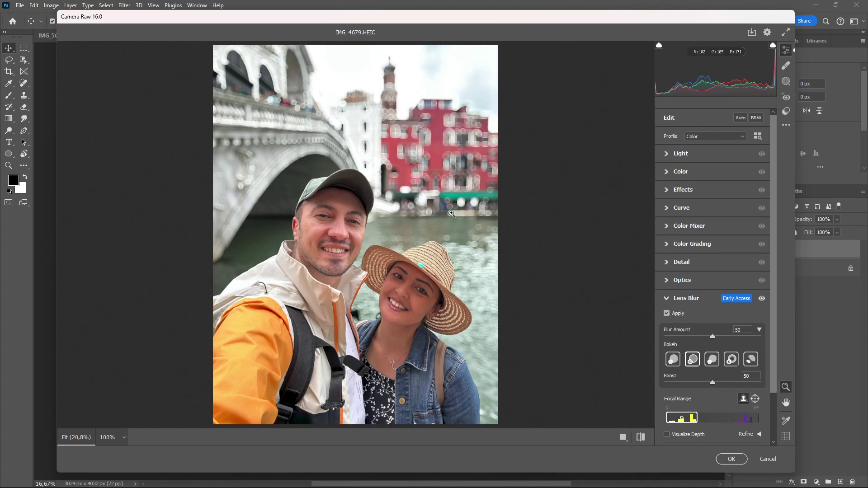
pyautogui.click(733, 460)
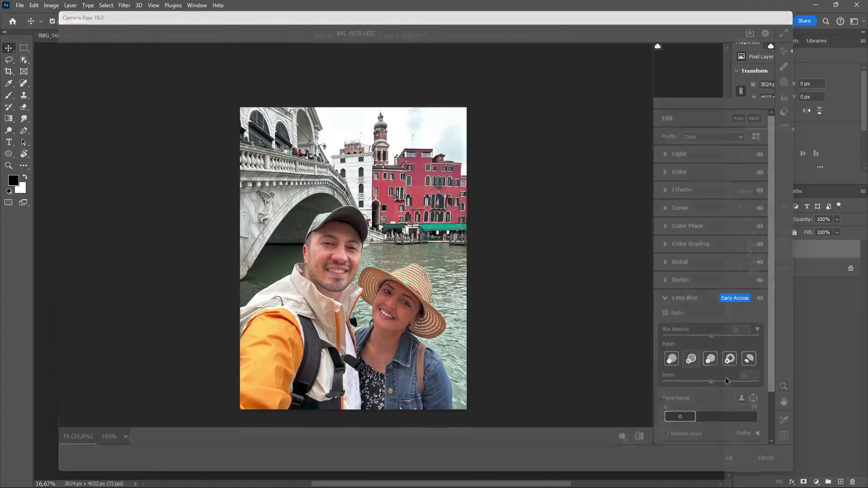
pyautogui.click(457, 35)
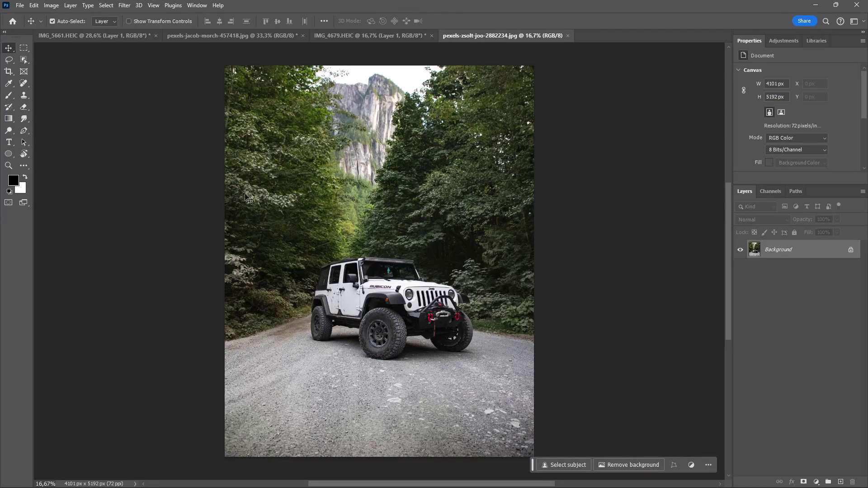
# Turn on Camera Raw Lens Blur for the Jeep photo at Blur Amount 65.
pyautogui.click(125, 5)
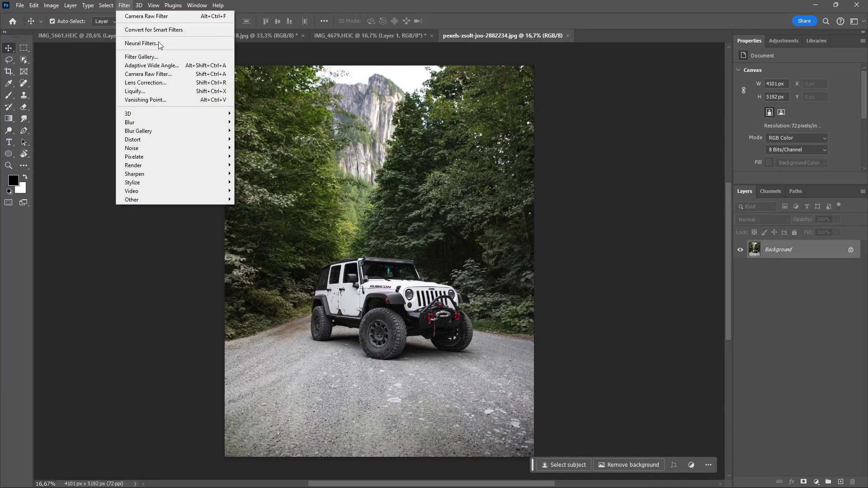
pyautogui.click(161, 75)
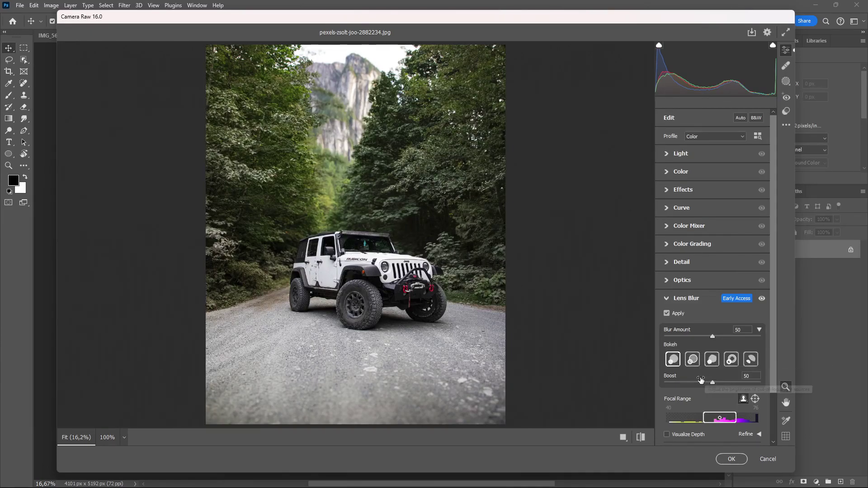
pyautogui.moveTo(714, 336); pyautogui.dragTo(728, 337)
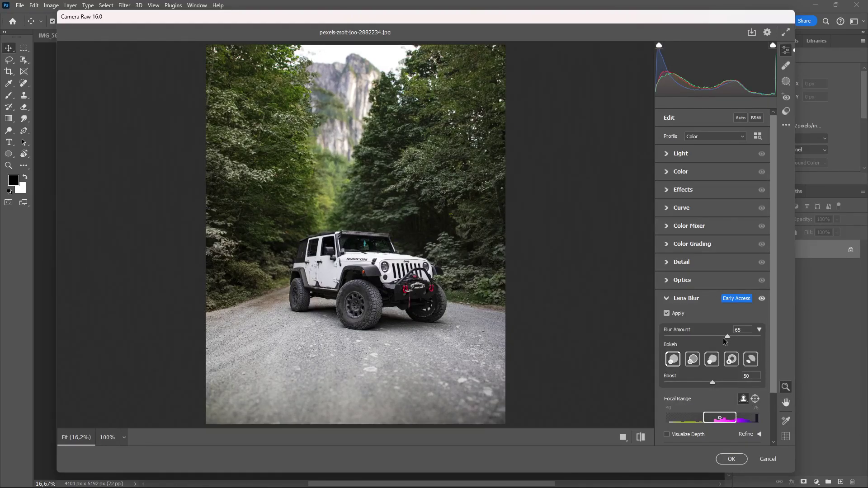
# Set the focal range to 26–42 so the Jeep stays sharp, and expand the Refine brushes.
pyautogui.scroll(-3, 723, 338)
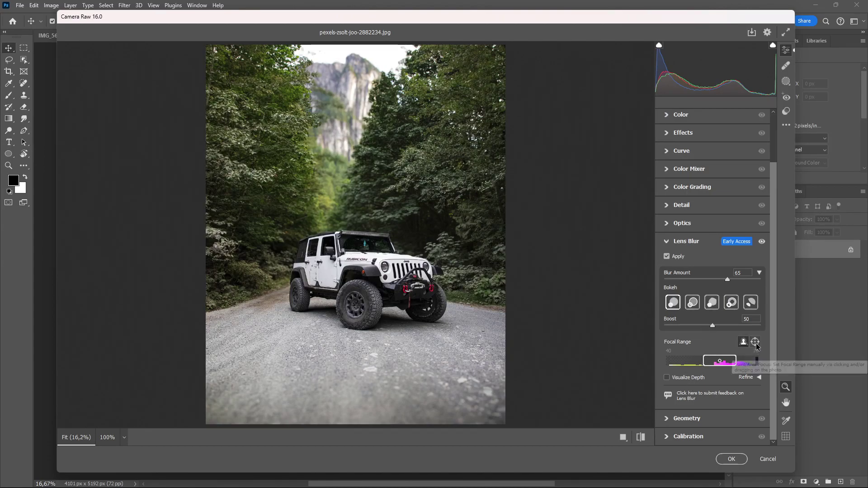
pyautogui.moveTo(720, 361)
pyautogui.mouseDown()
pyautogui.moveTo(729, 362)
pyautogui.moveTo(696, 366)
pyautogui.mouseUp()
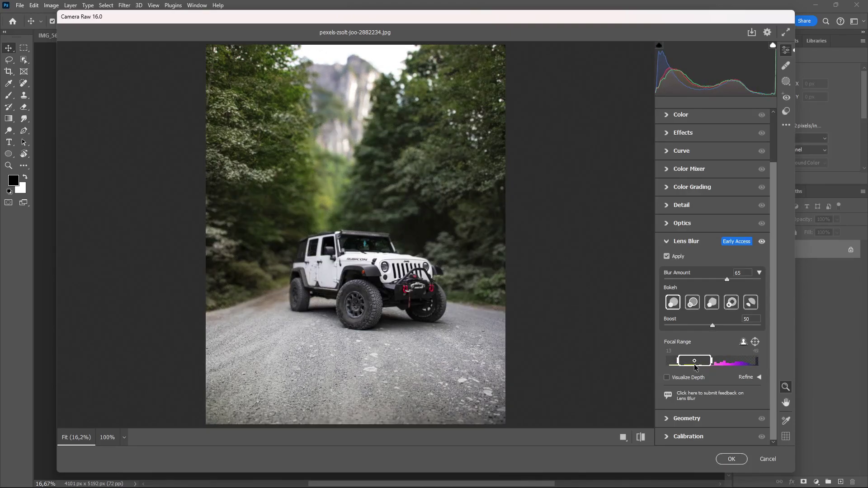
pyautogui.moveTo(700, 368); pyautogui.dragTo(709, 367)
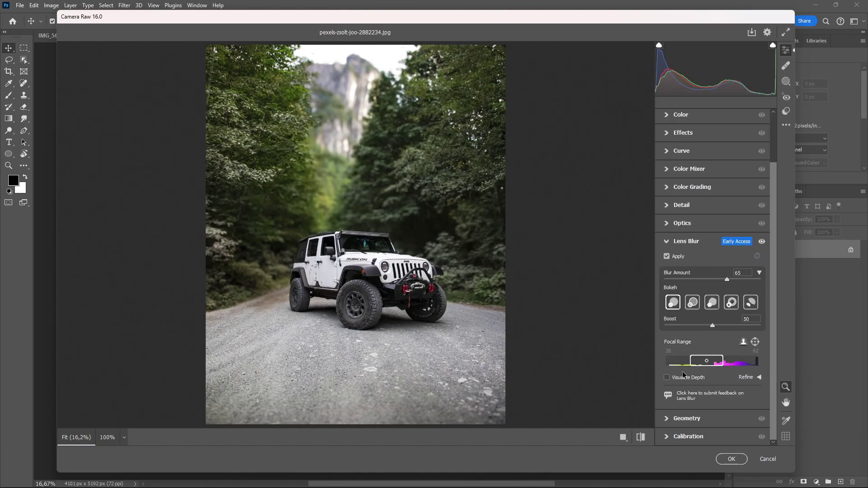
pyautogui.click(759, 377)
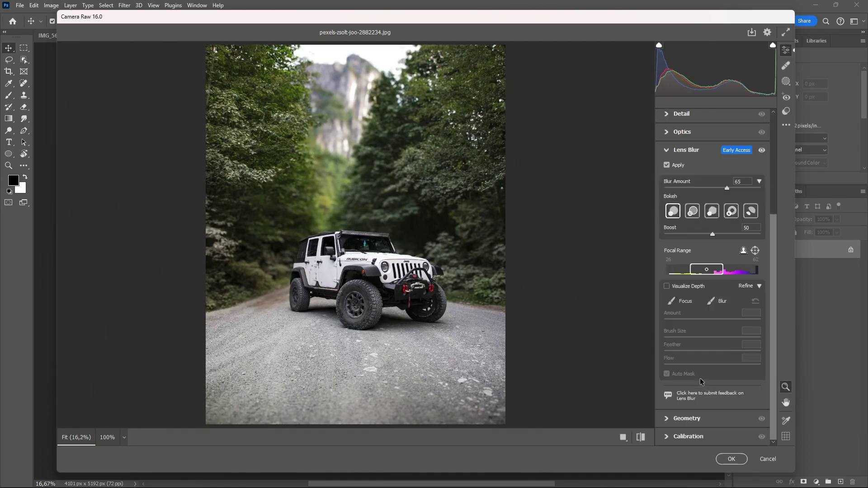
# Paint extra blur over the gravel road at lower left with the Blur refine brush.
pyautogui.click(719, 302)
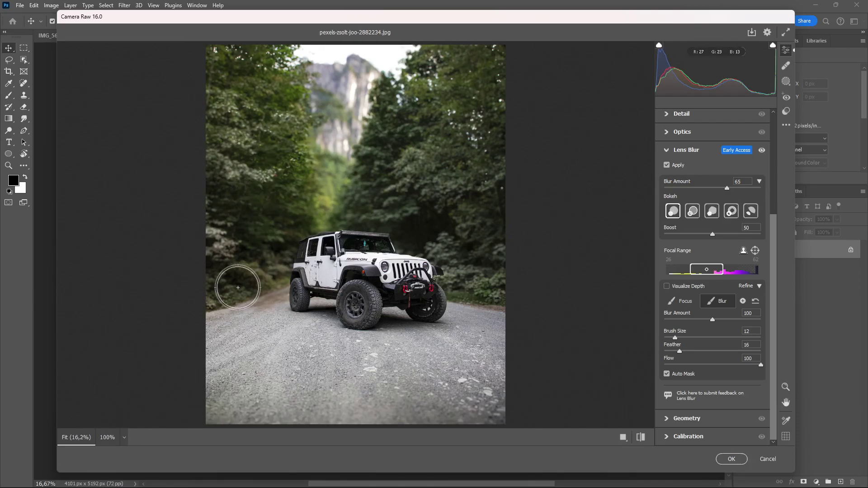
pyautogui.moveTo(209, 325); pyautogui.dragTo(218, 333)
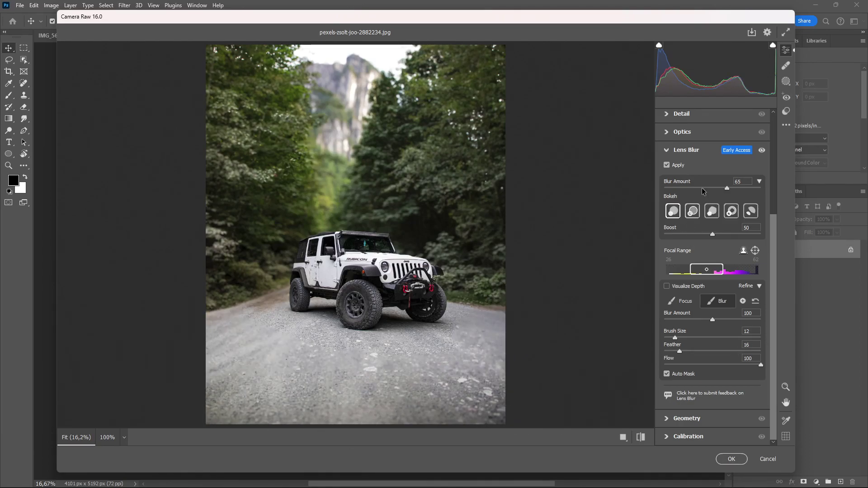
# Set the Optics vignette to -27 to darken the Jeep photo's edges.
pyautogui.click(665, 150)
pyautogui.click(672, 316)
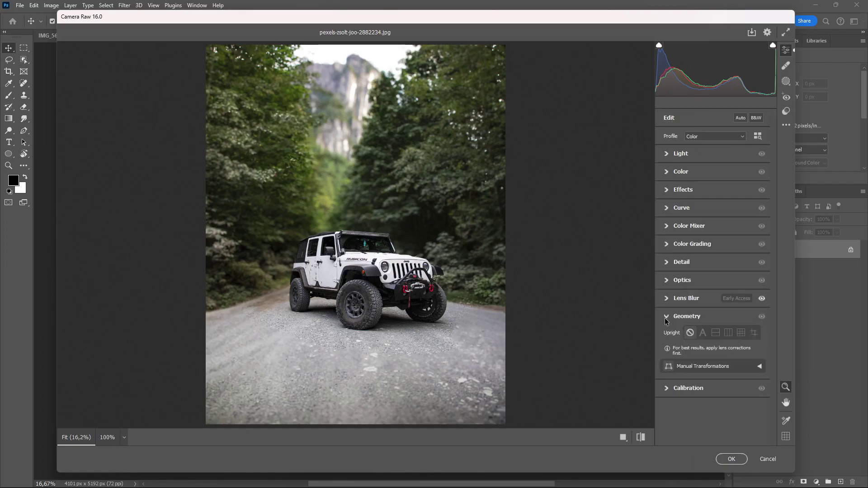
pyautogui.click(683, 280)
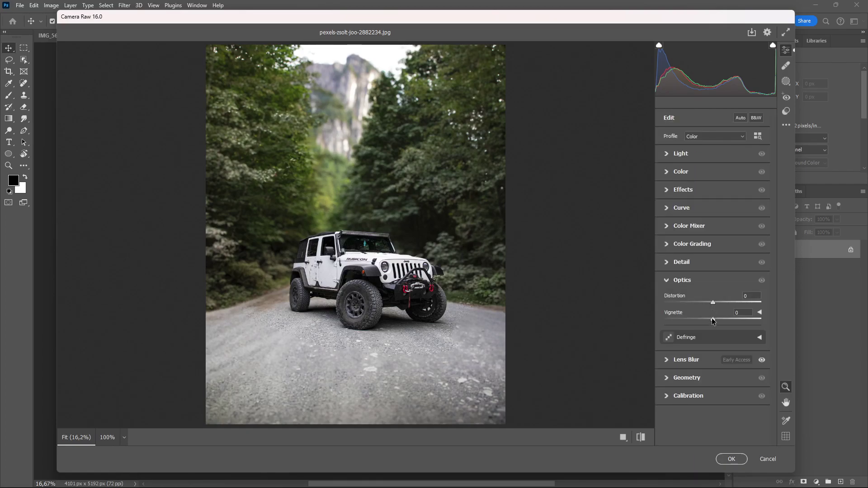
pyautogui.moveTo(713, 319); pyautogui.dragTo(749, 320)
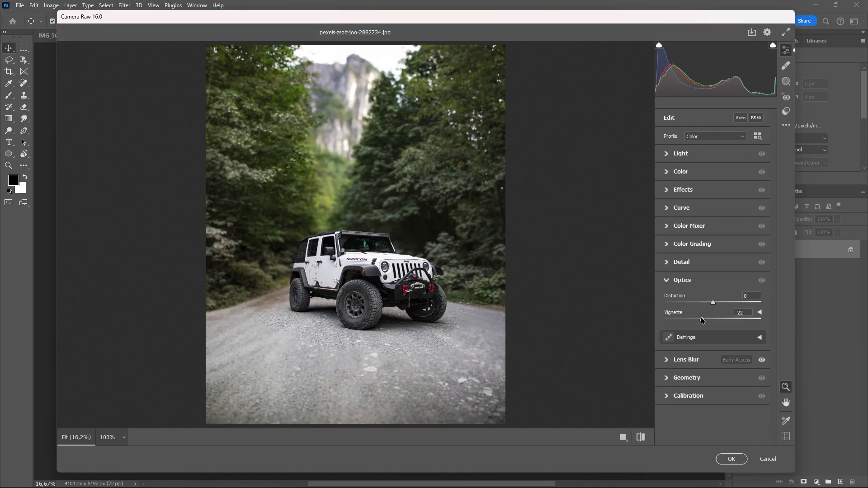
pyautogui.moveTo(703, 320); pyautogui.dragTo(699, 322)
# Compare the before and after views, then apply the Camera Raw edits to the Background layer.
pyautogui.click(642, 437)
pyautogui.click(641, 437)
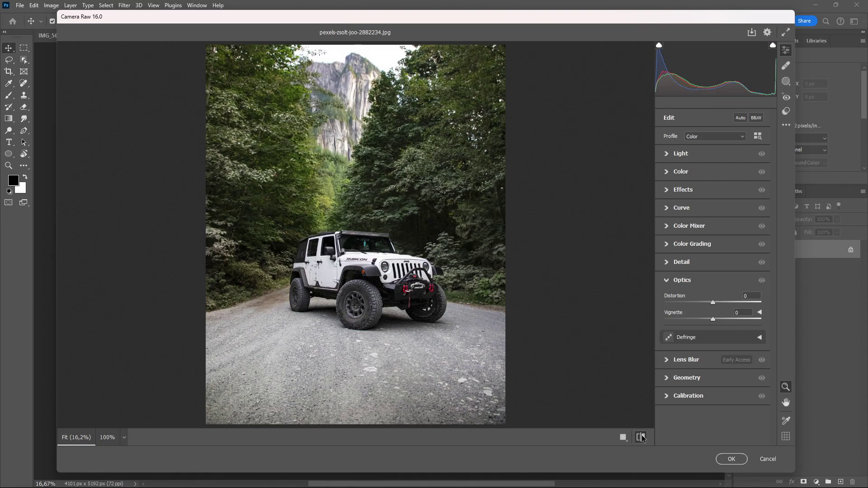
pyautogui.click(642, 437)
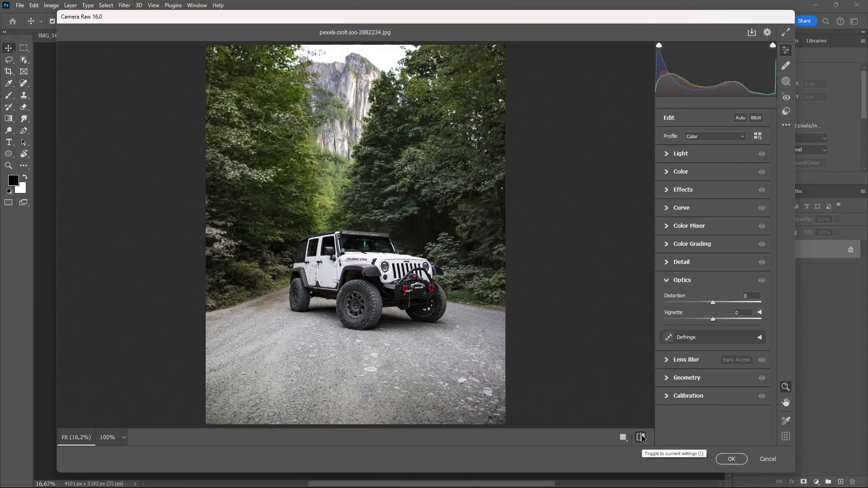
pyautogui.click(641, 437)
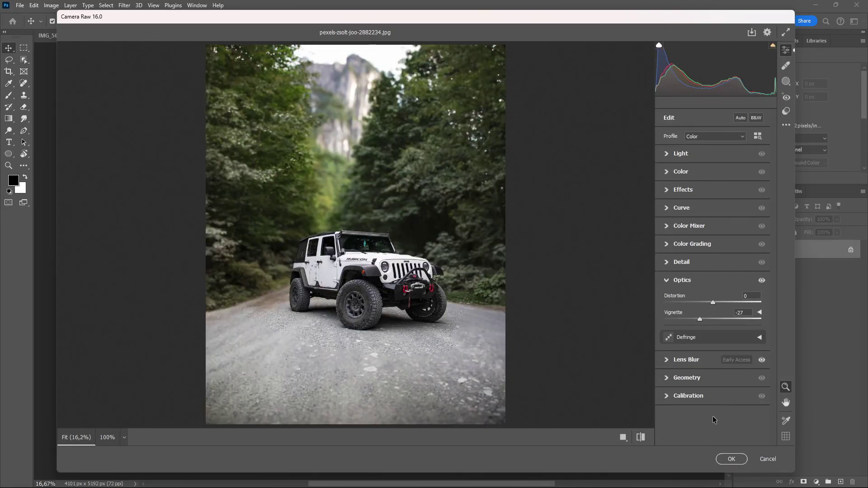
pyautogui.press('Return')
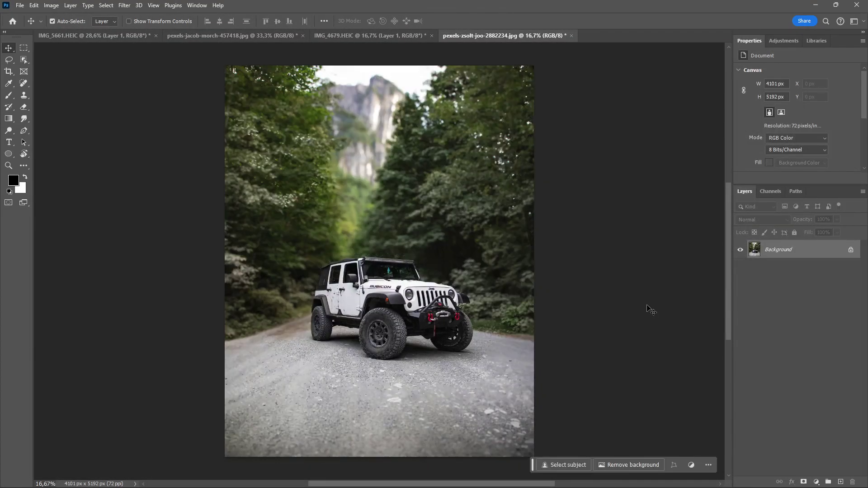